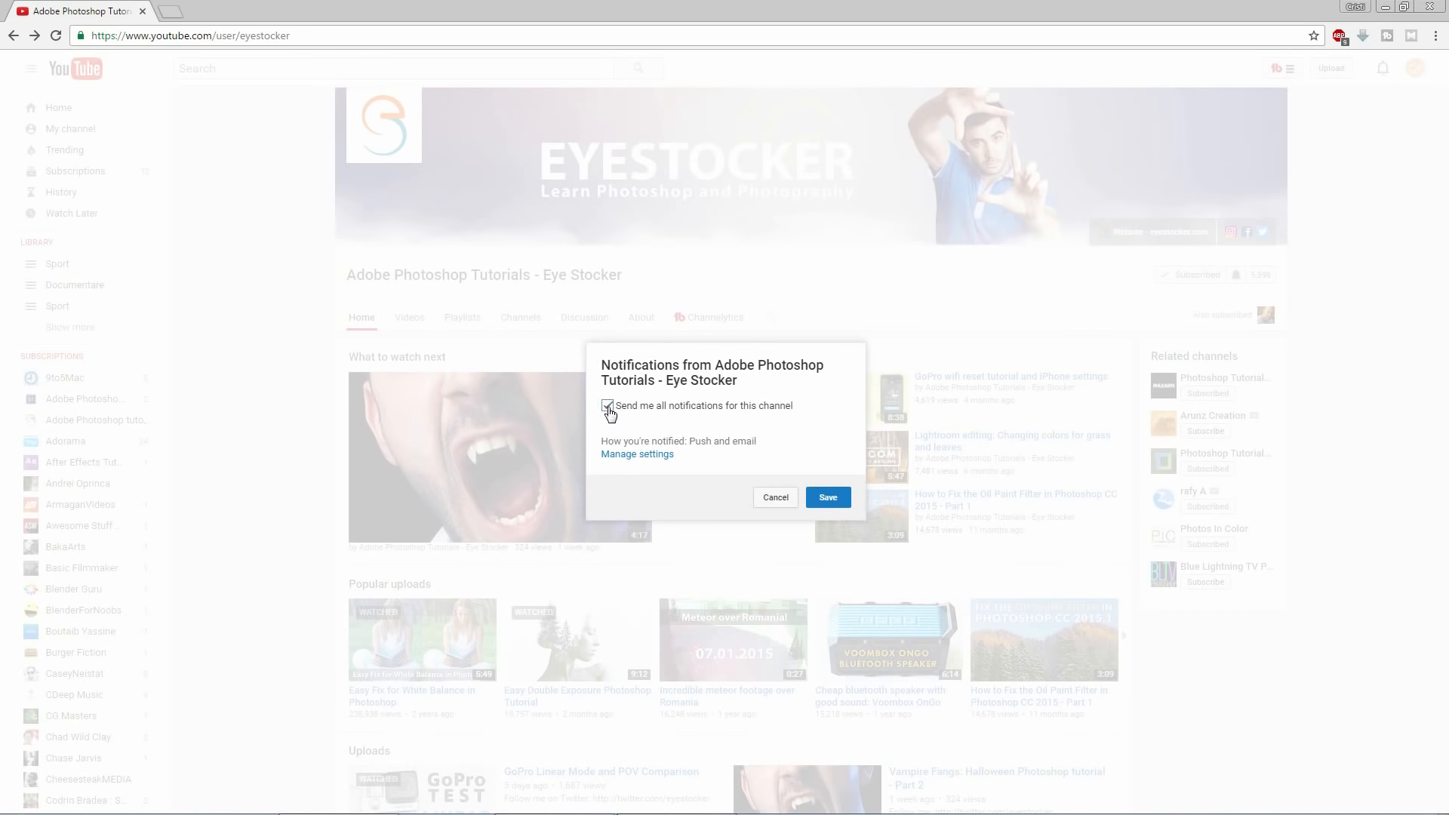
# Step: Save the setting to receive all notifications from the Adobe Photoshop Tutorials - Eye Stocker channel
pyautogui.click(826, 502)
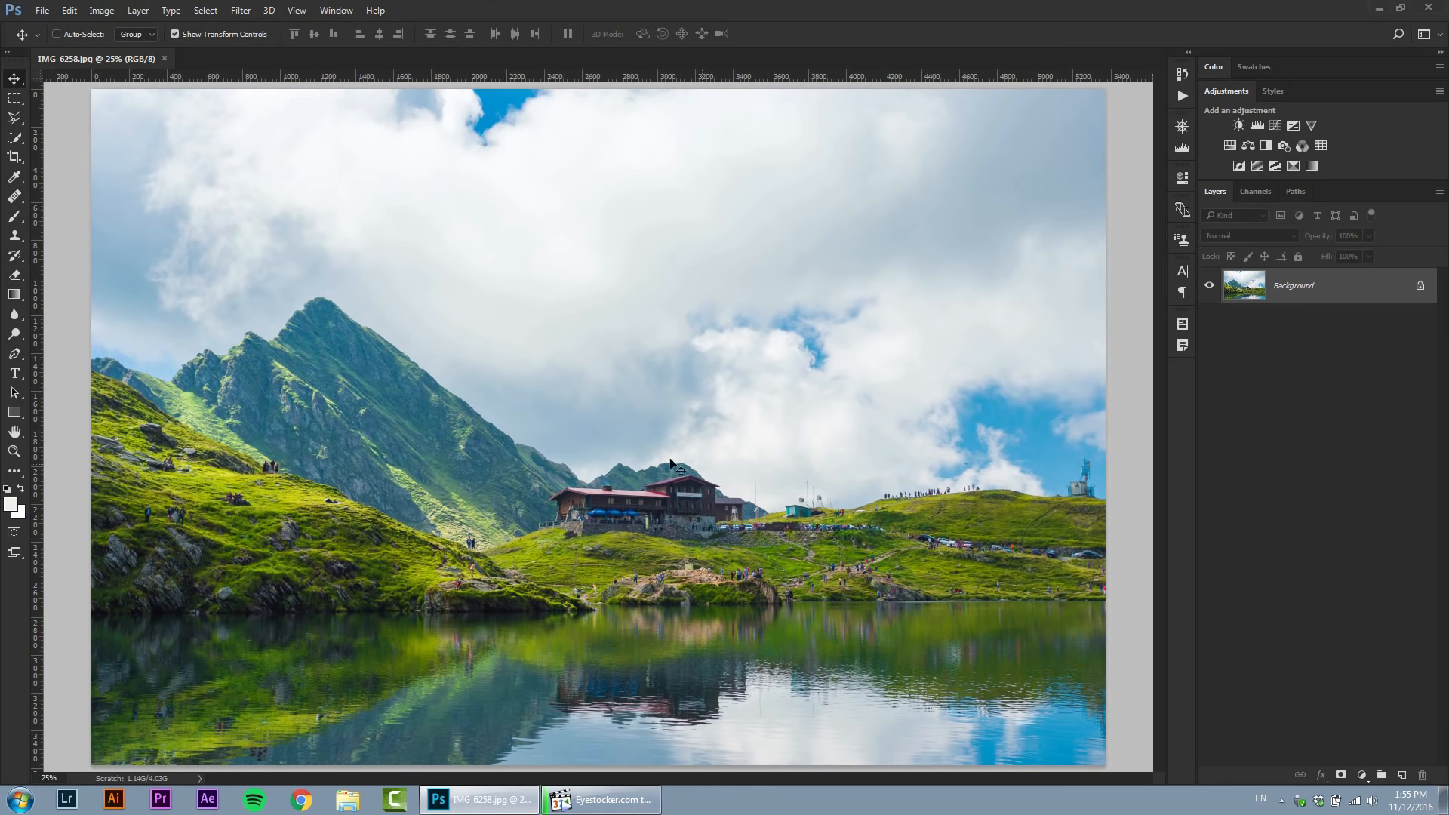
# Step: Switch to Photoshop, set the screen mode to Full Screen Mode With Menu Bar and shift the lake photo on the canvas
pyautogui.click(298, 11)
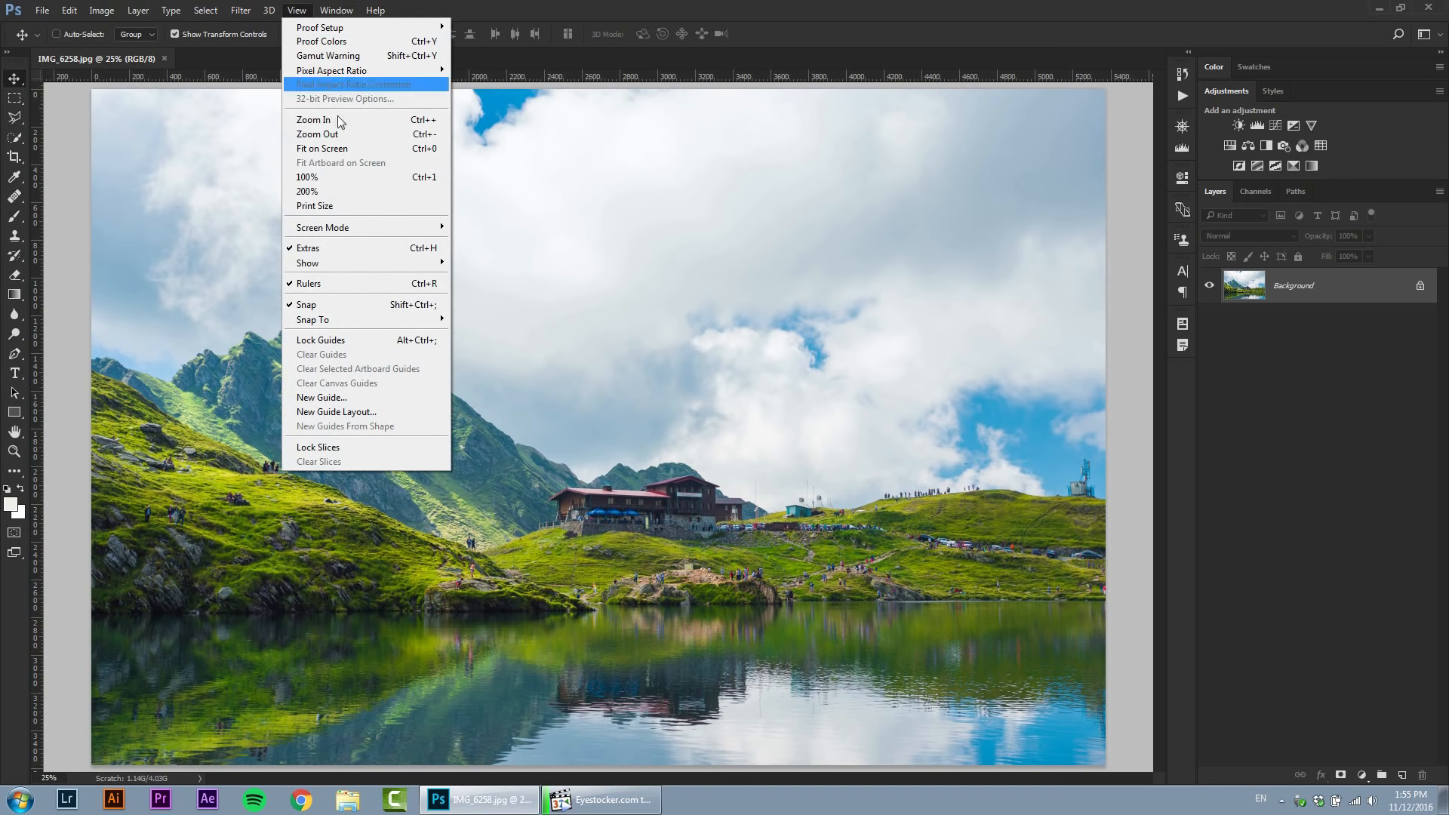
pyautogui.moveTo(345, 232)
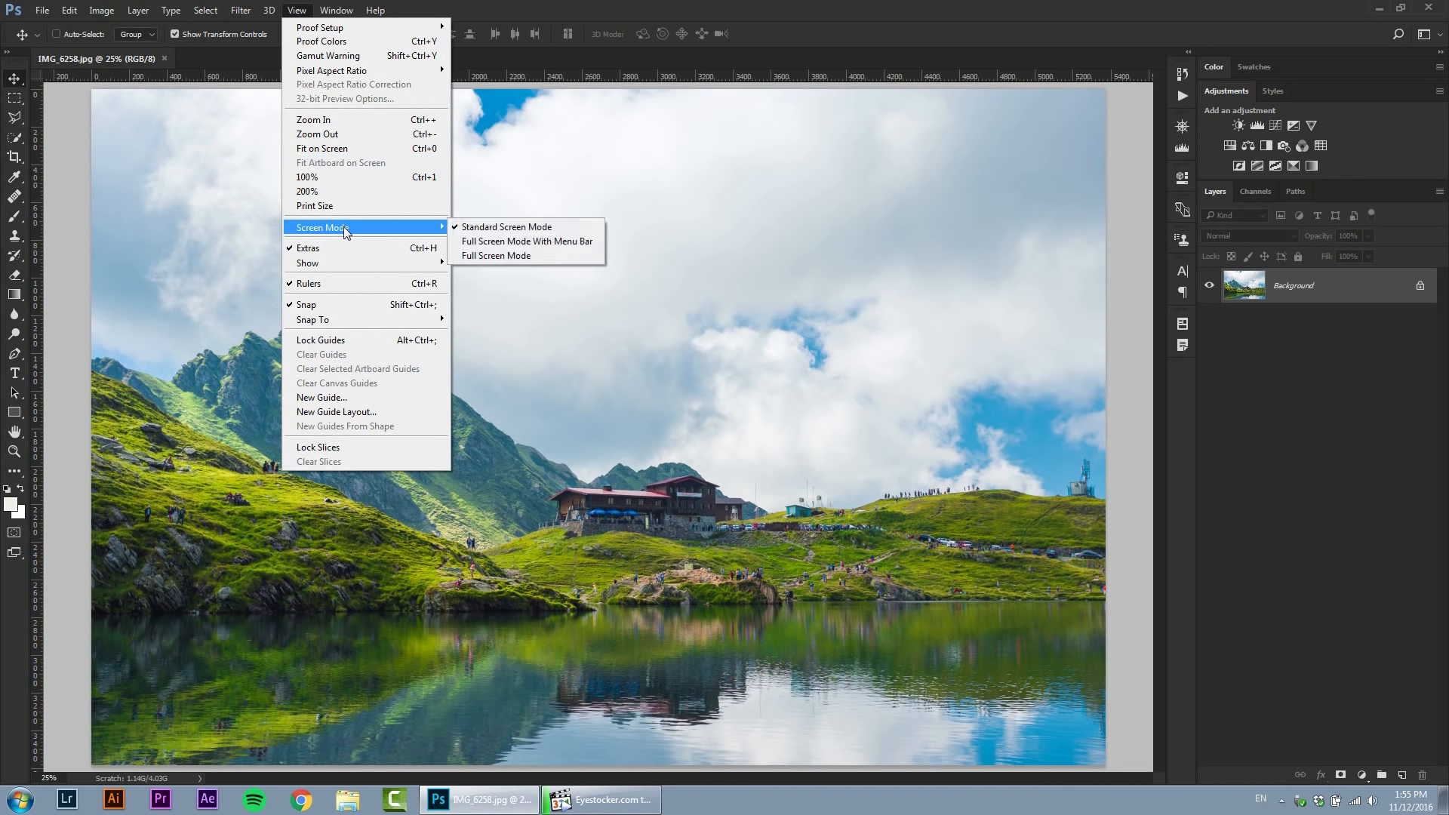
pyautogui.click(533, 242)
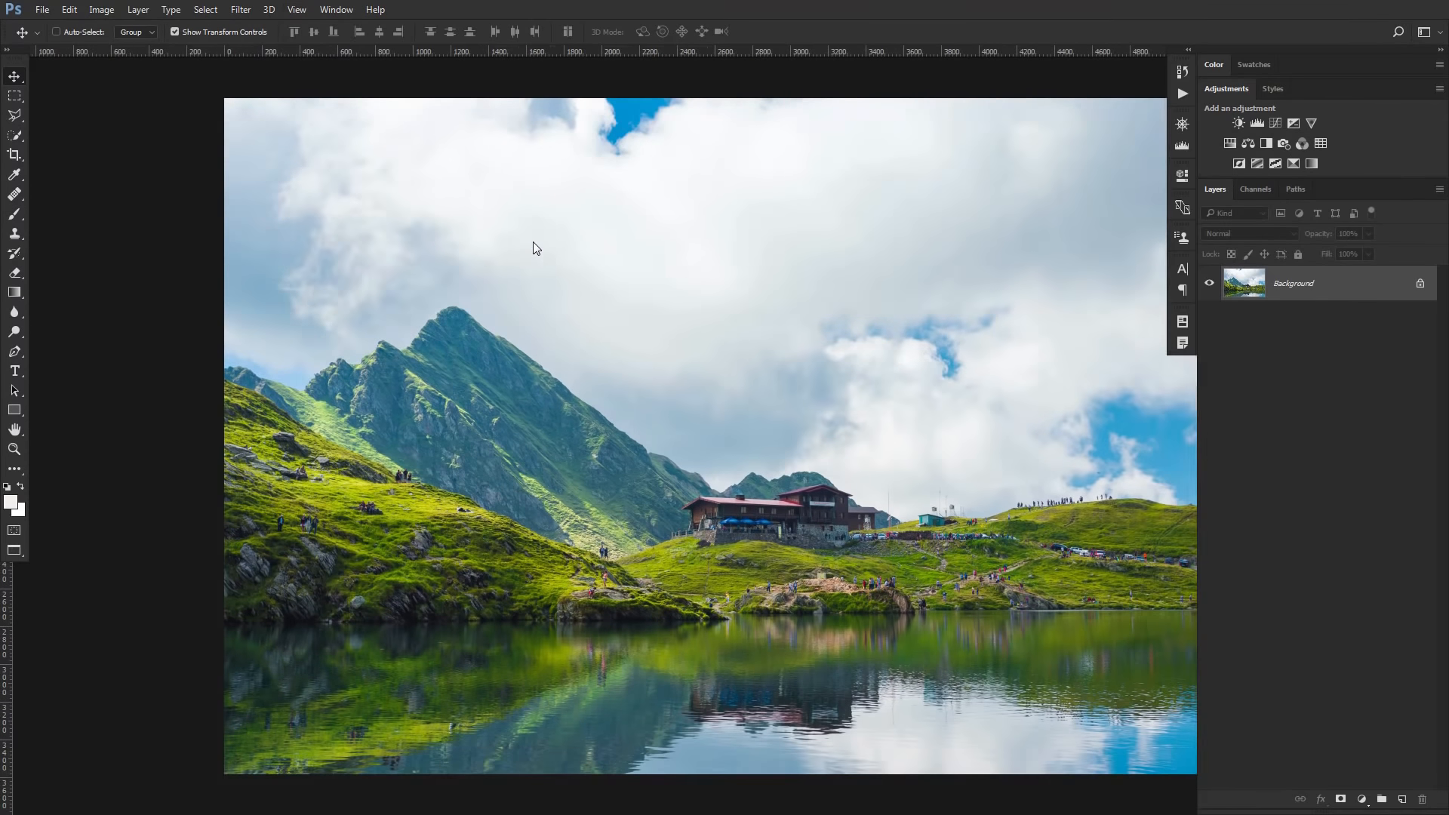
pyautogui.hscroll(2, 751, 430)
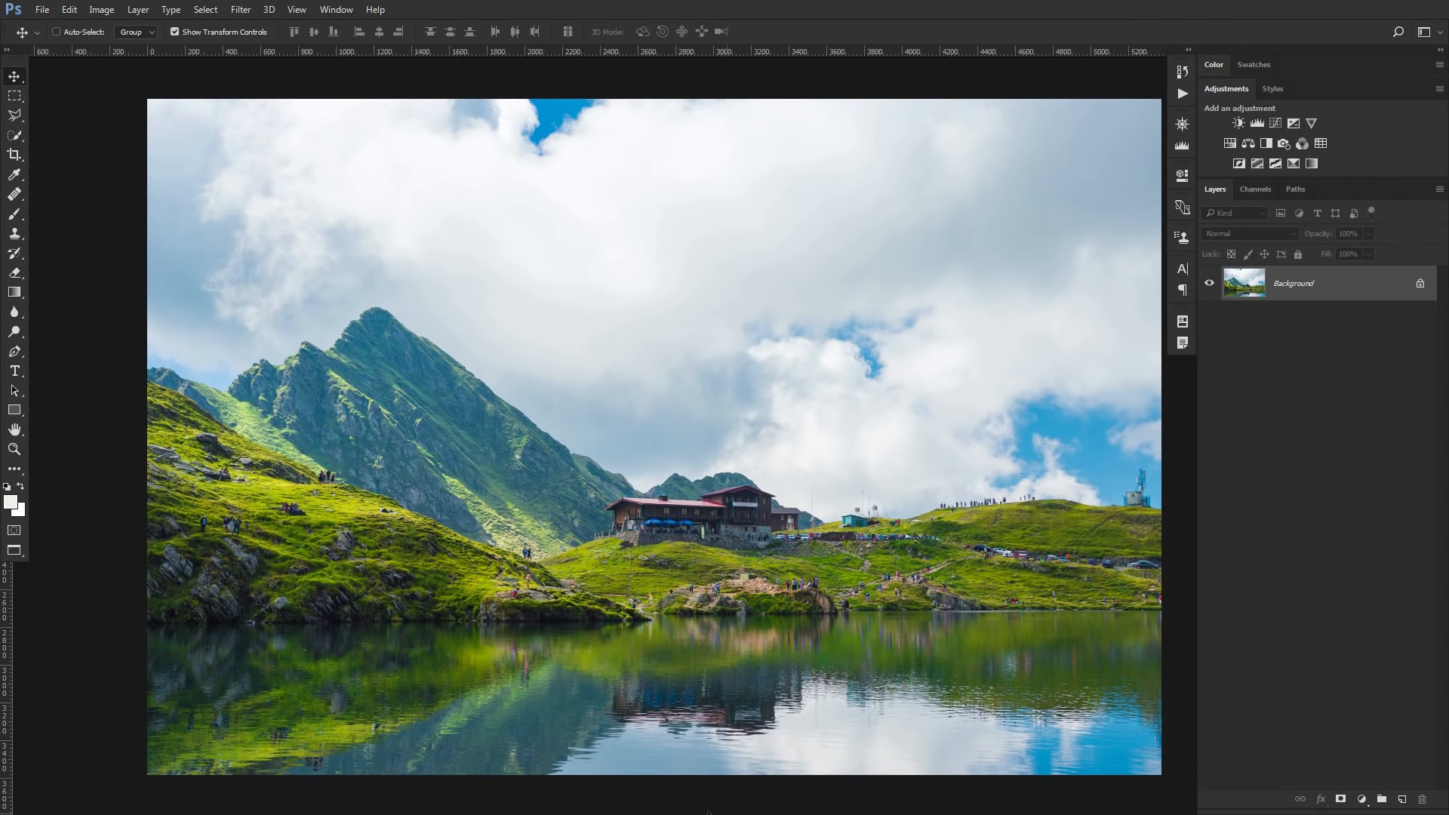
pyautogui.hscroll(2, 755, 679)
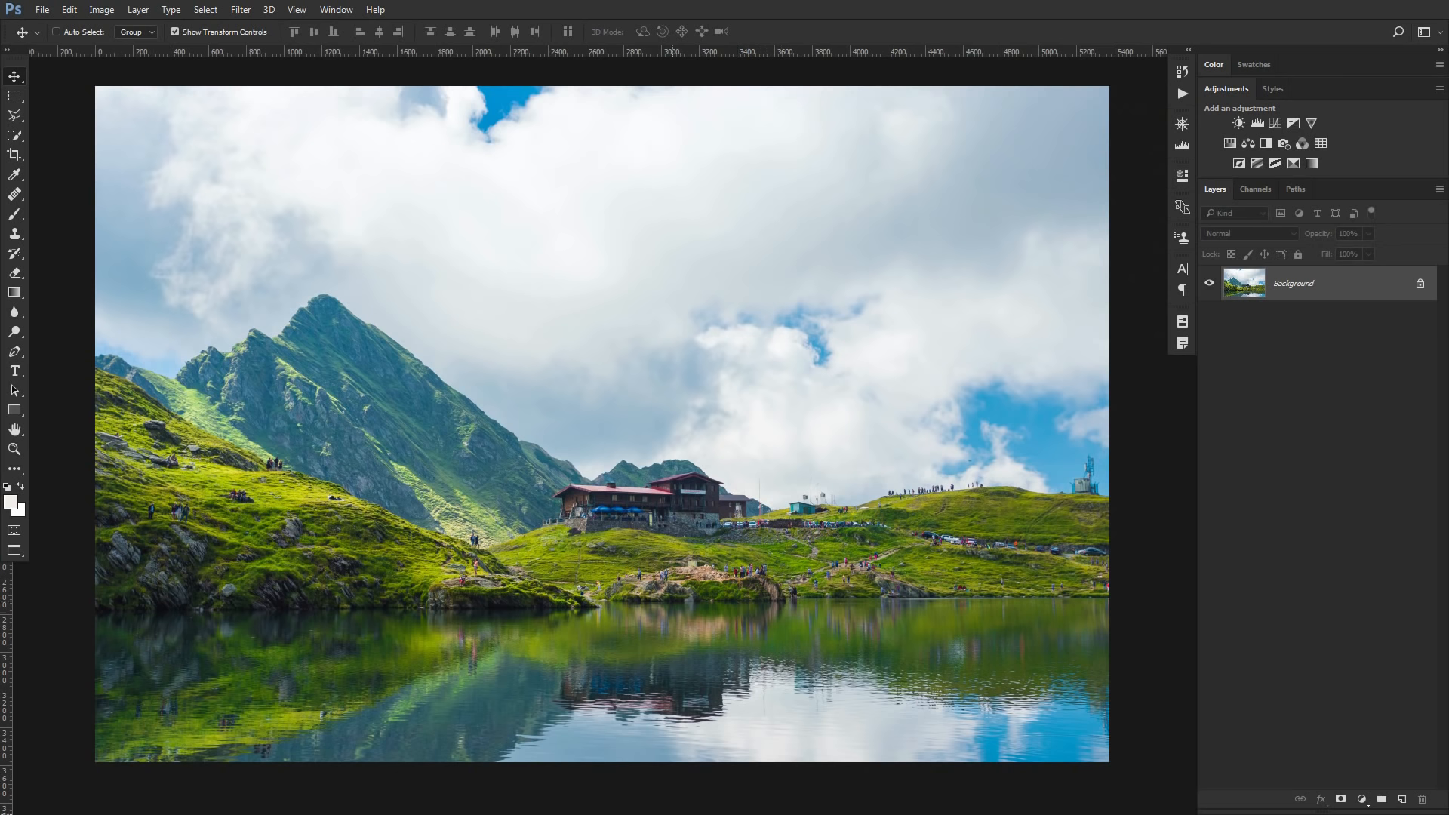
# Step: Set the screen mode to Full Screen Mode and hide the rulers around the lake photo
pyautogui.click(298, 9)
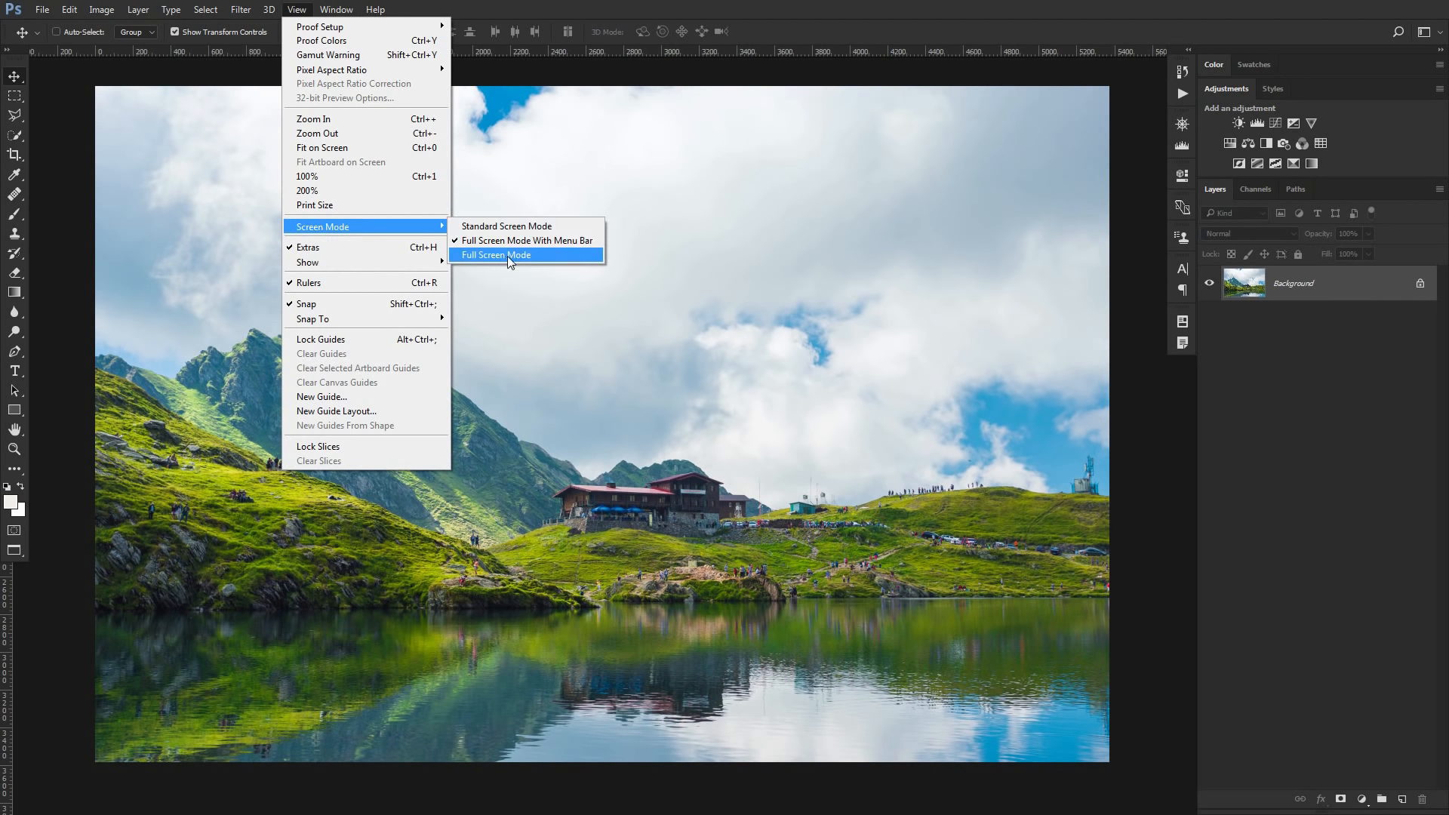
pyautogui.click(510, 256)
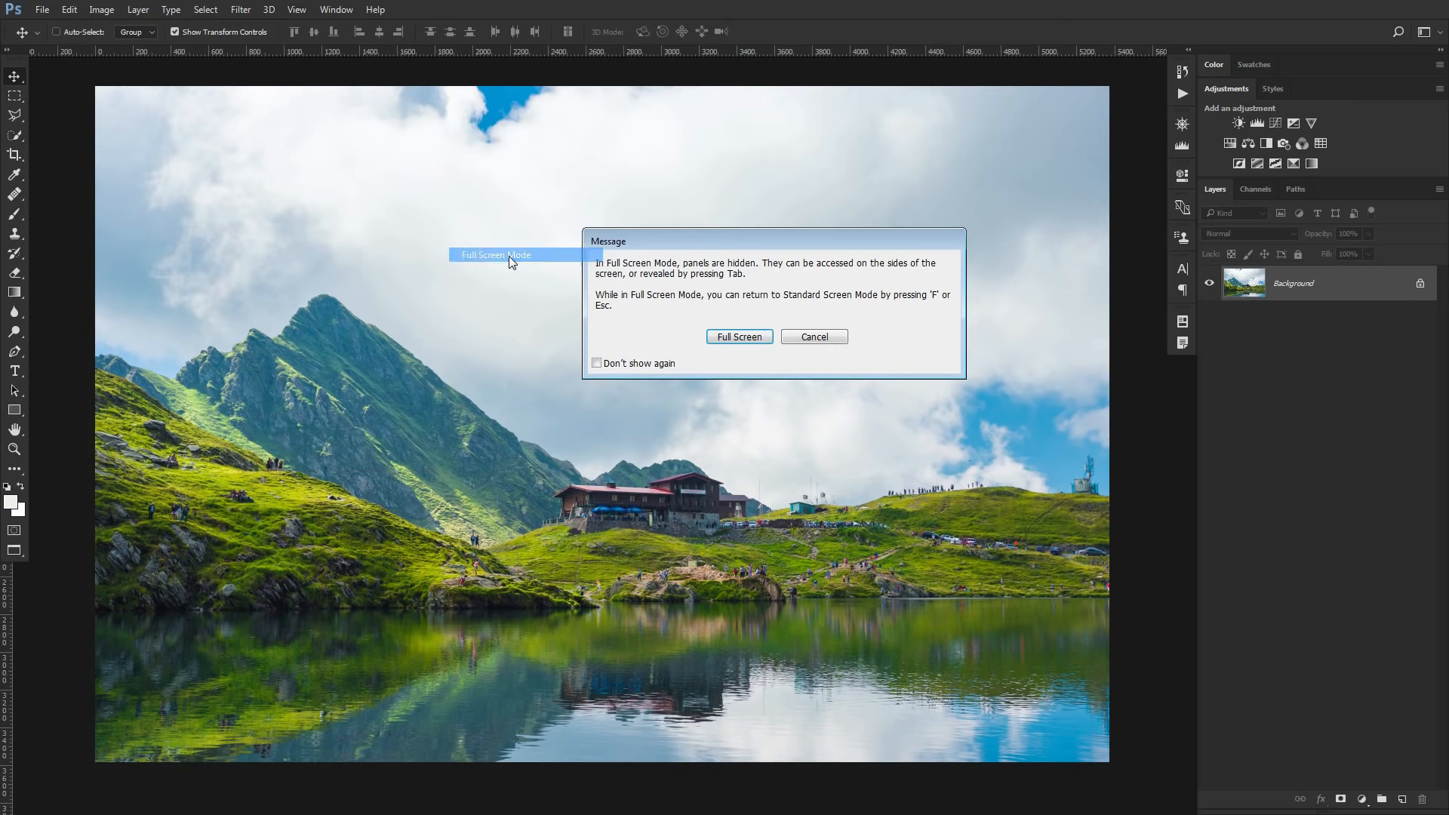
pyautogui.click(741, 338)
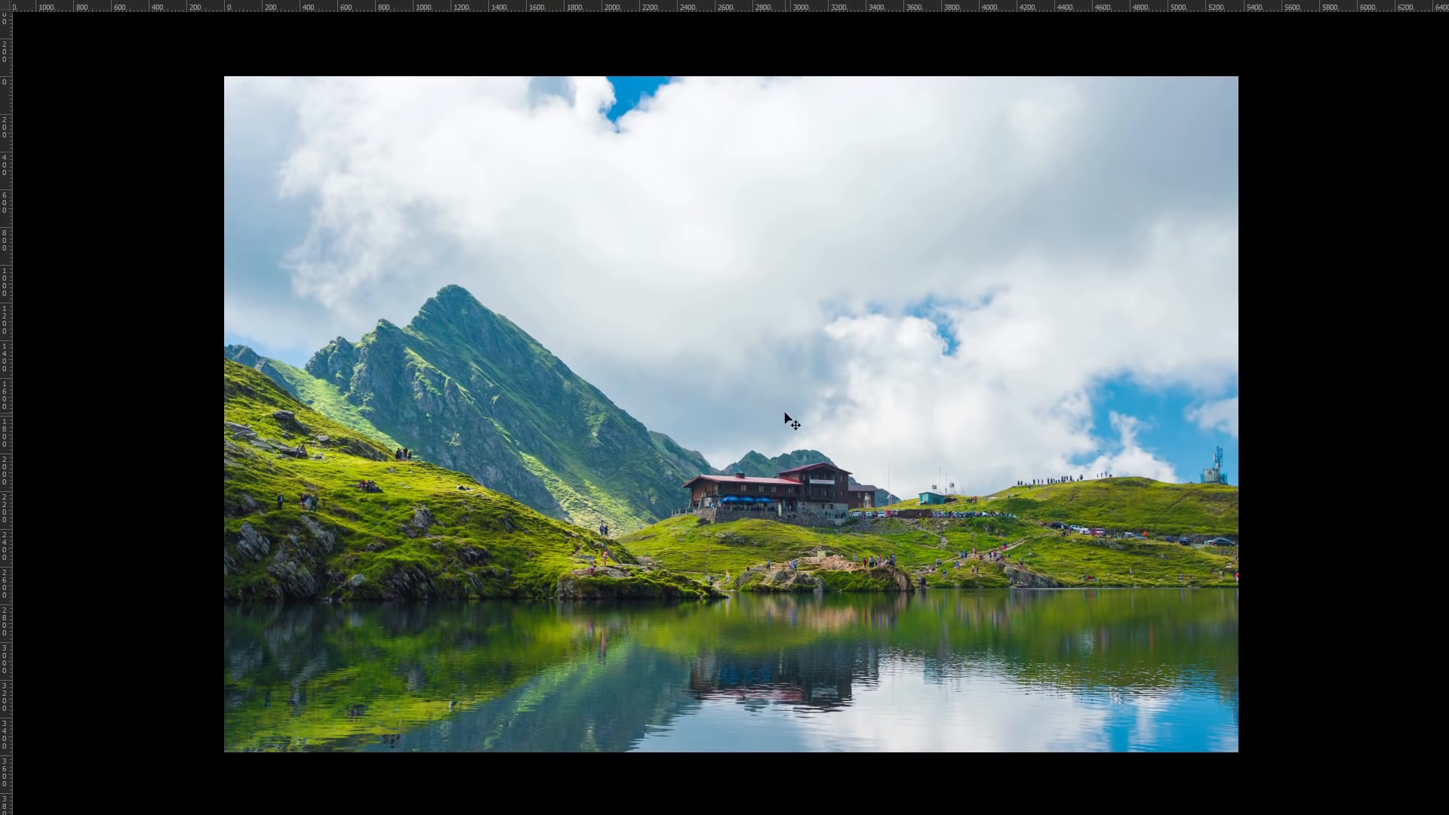
pyautogui.moveTo(770, 398); pyautogui.dragTo(736, 400)
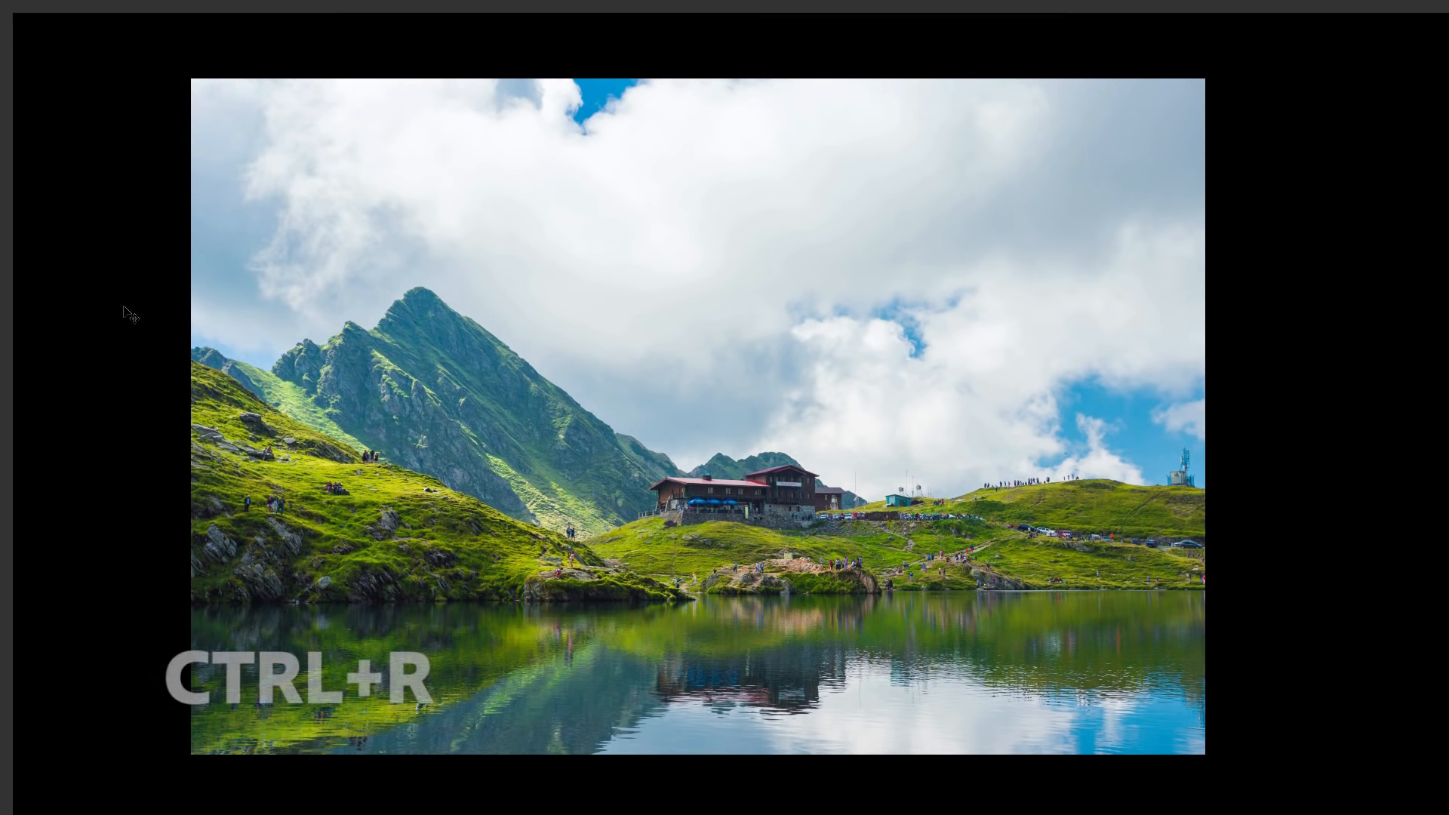
pyautogui.hotkey('ctrl', 'r')
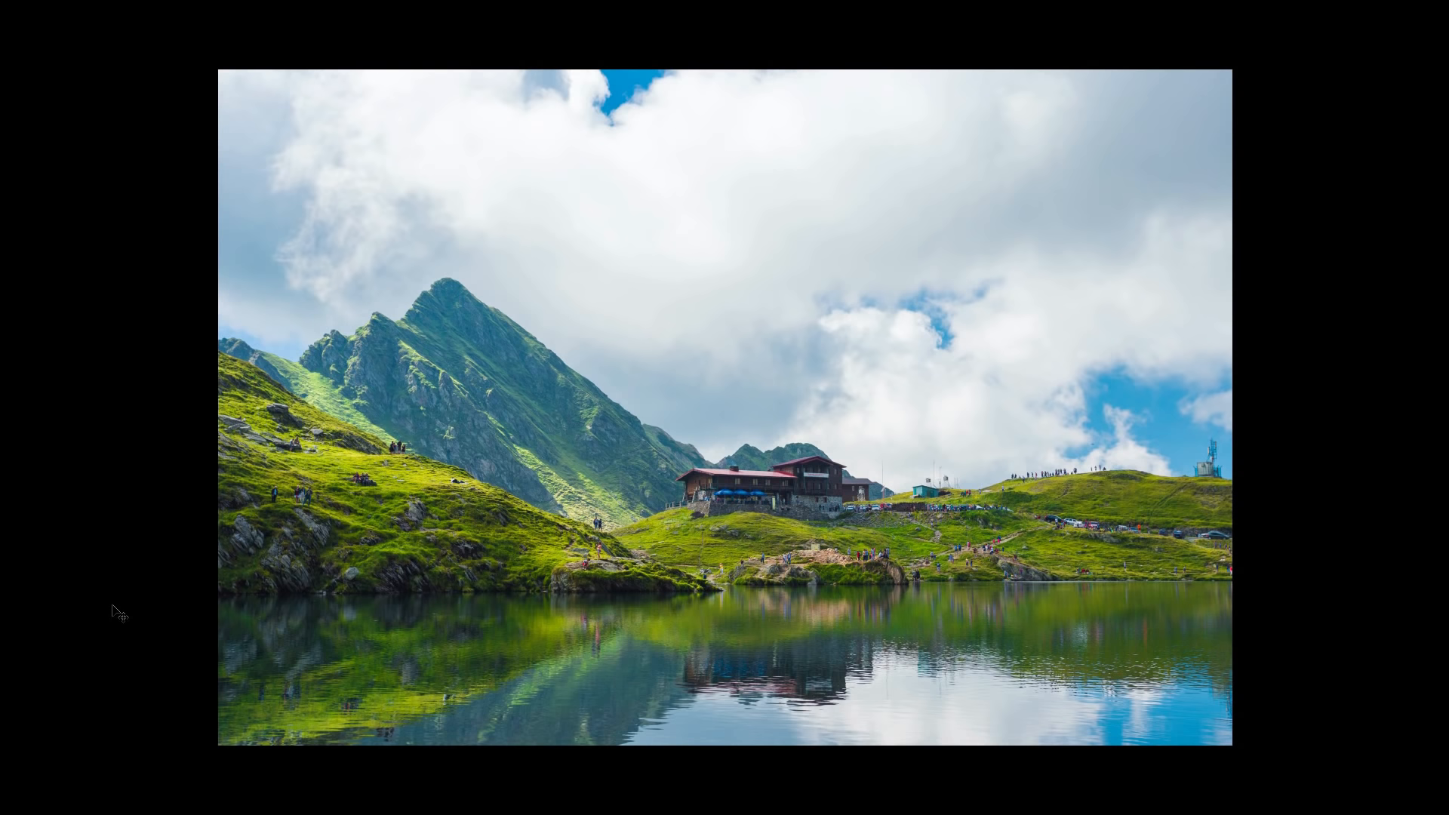
# Step: Cycle the screen mode through Standard to Full Screen Mode With Menu Bar and reposition the photo
pyautogui.press('f')
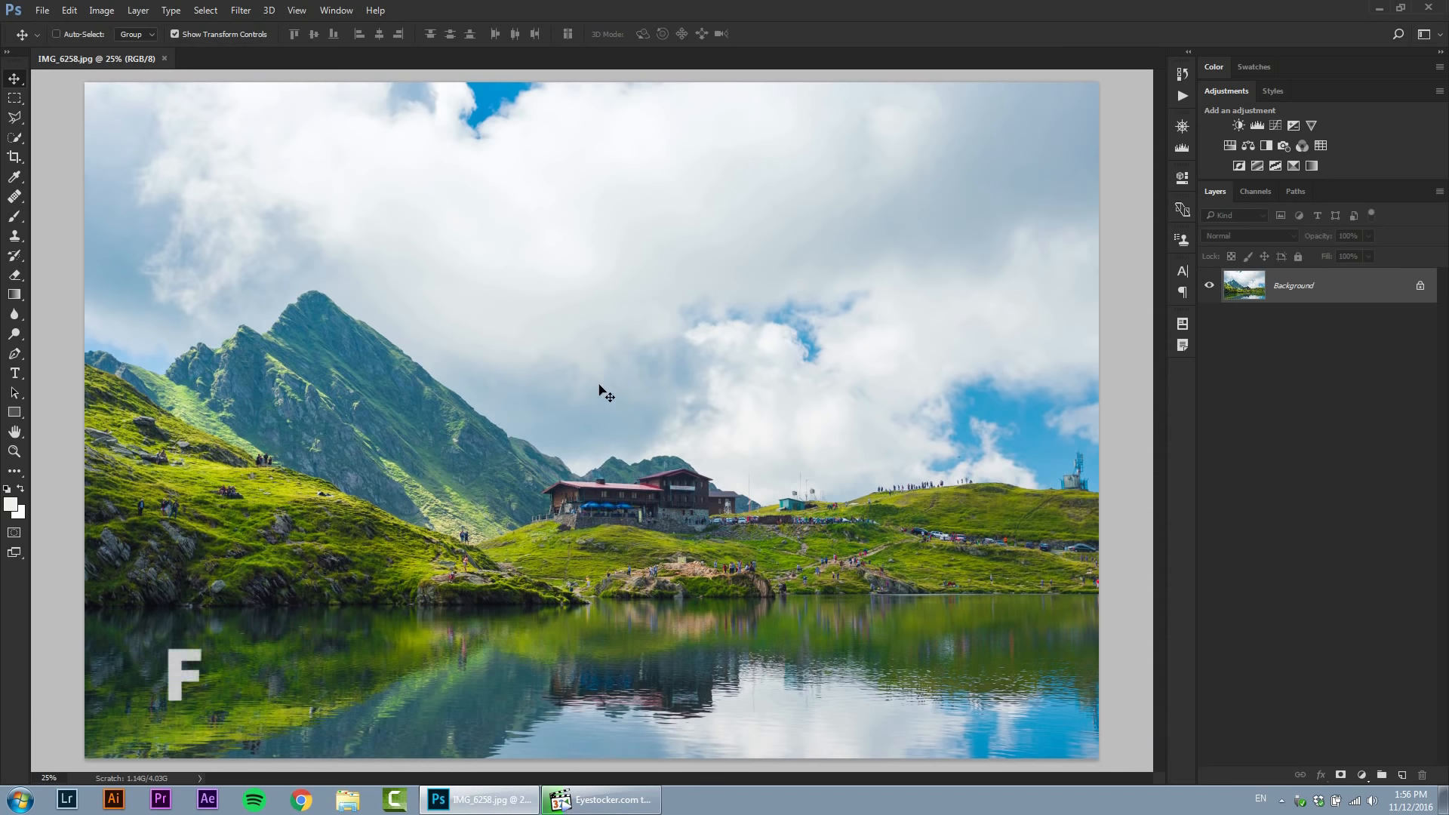
pyautogui.press('f')
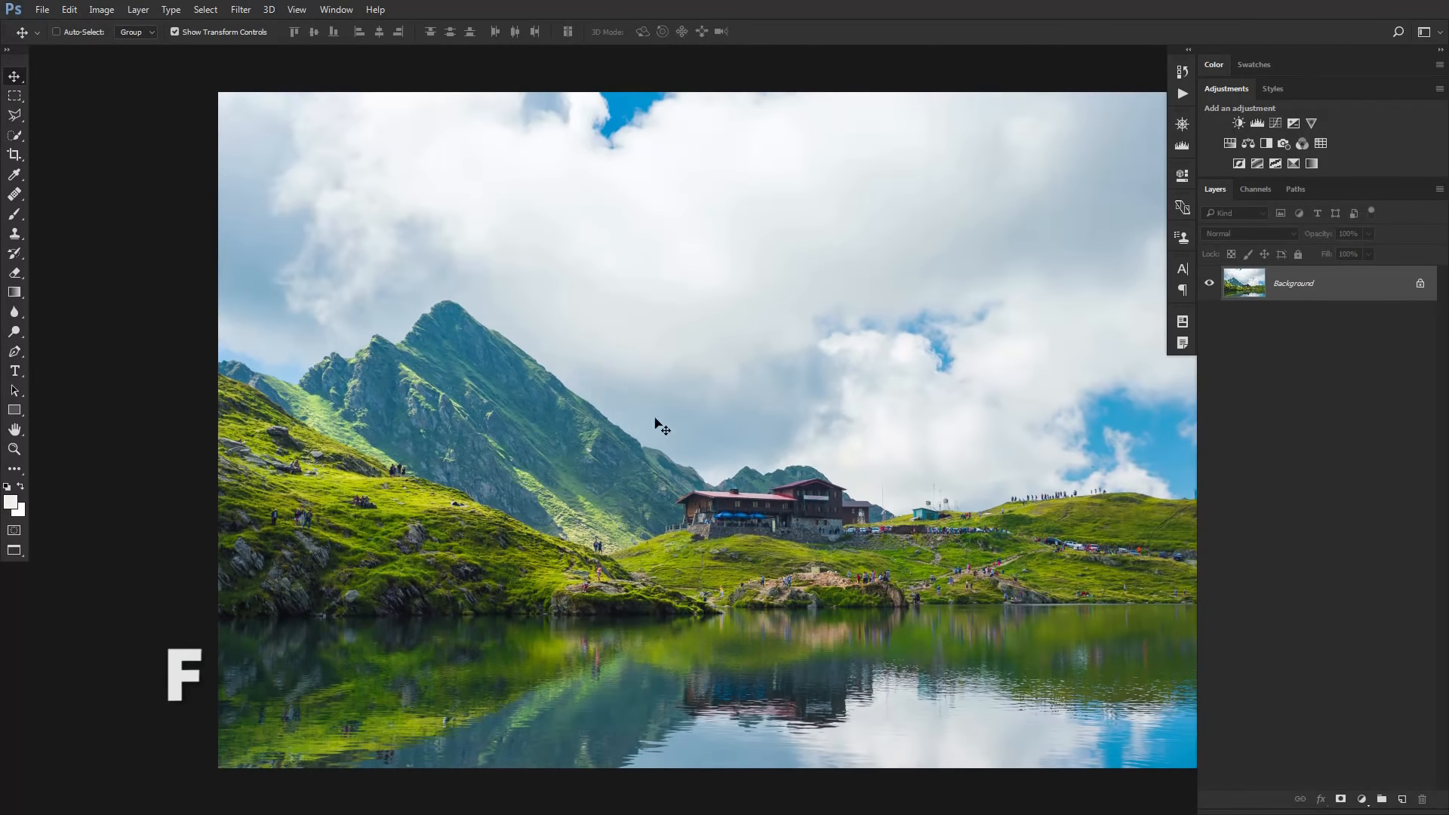
pyautogui.moveTo(716, 389); pyautogui.dragTo(618, 396)
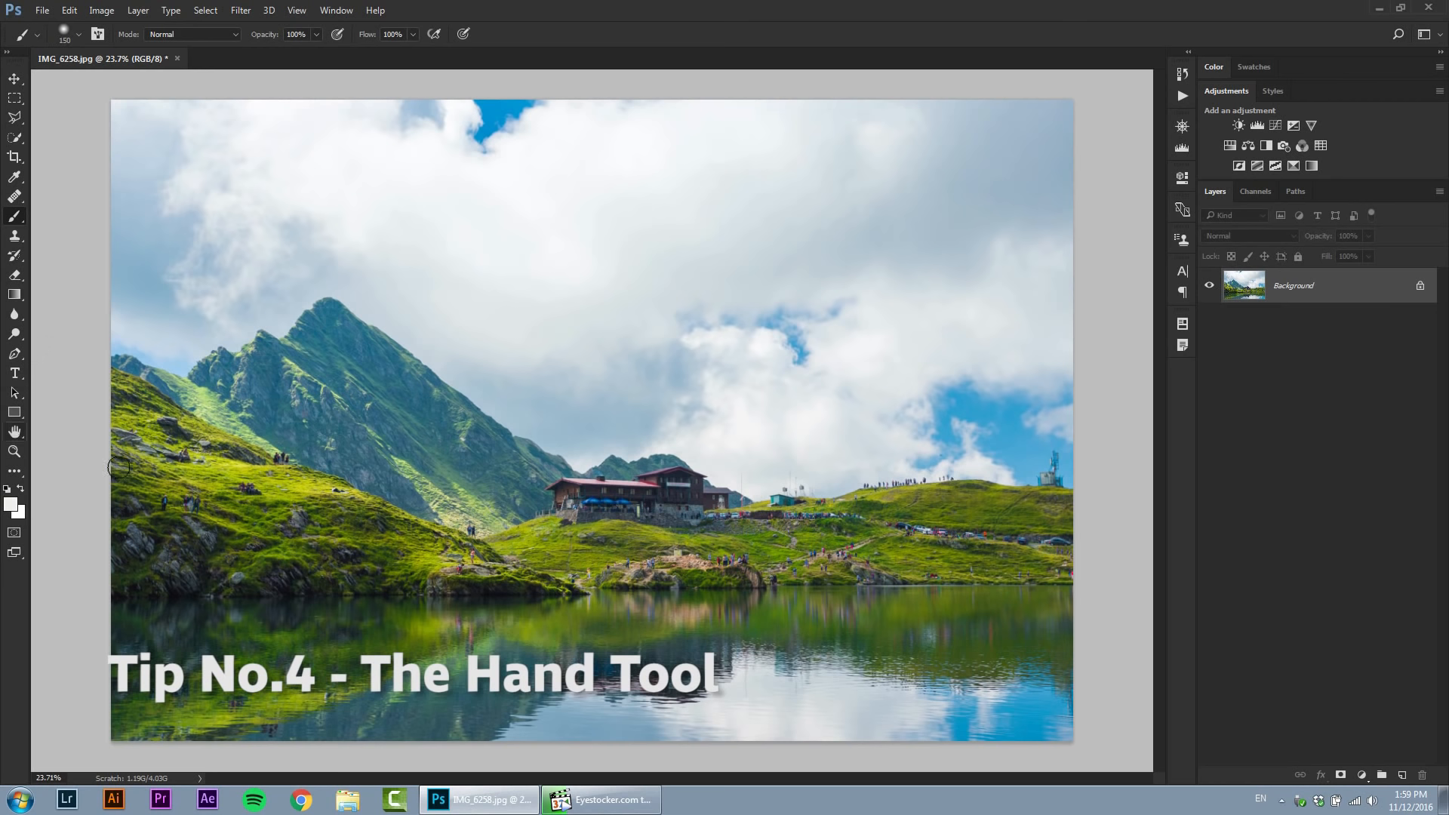
# Step: Paint a black stroke beside the end of the mountain lodge with a smaller soft brush
pyautogui.press('z')
pyautogui.moveTo(589, 521); pyautogui.dragTo(692, 527)
pyautogui.press('b')
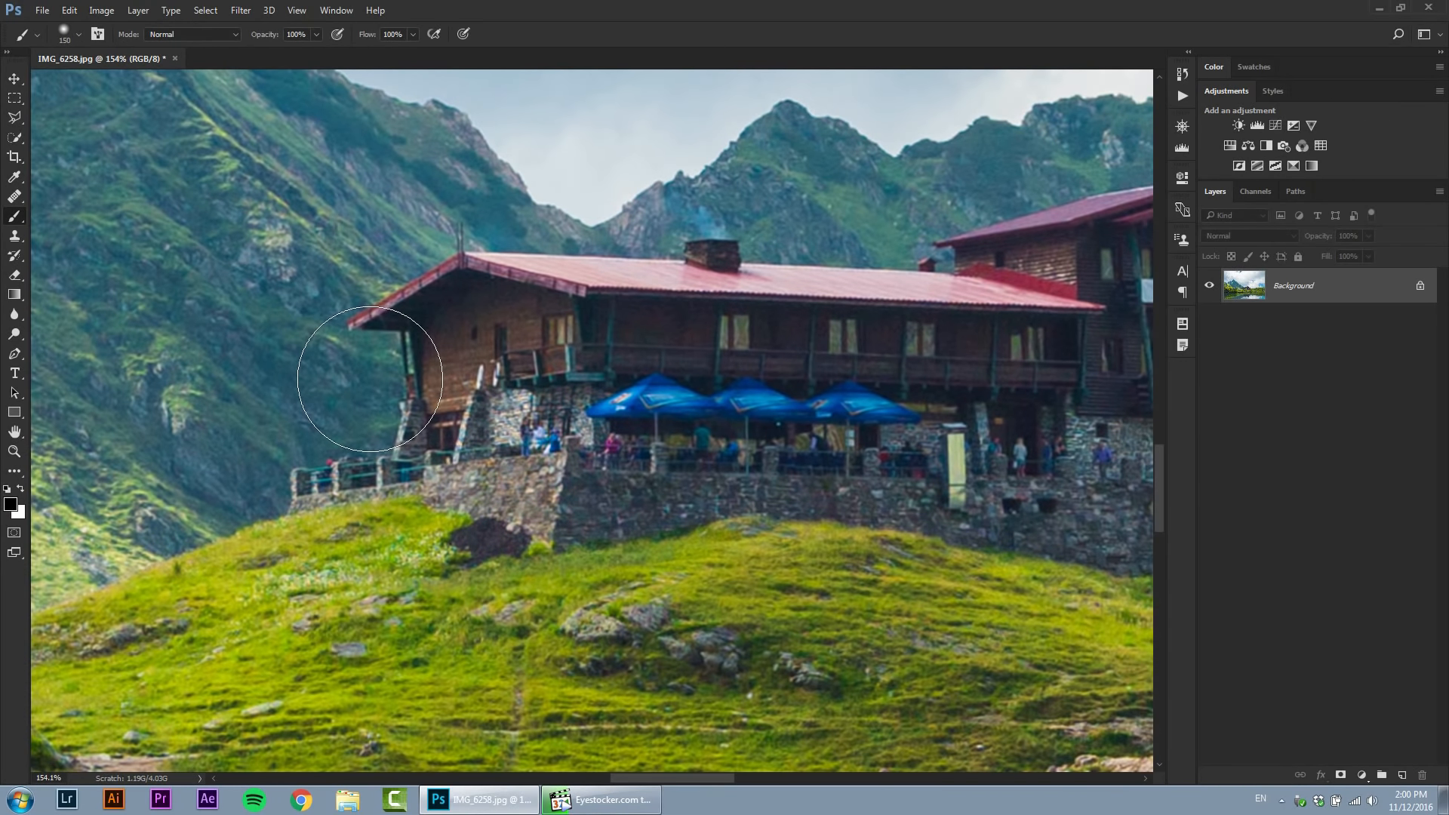
pyautogui.press('[')
pyautogui.press('[')
pyautogui.press('[')
pyautogui.press('[')
pyautogui.moveTo(214, 314)
pyautogui.mouseDown()
pyautogui.moveTo(338, 320)
pyautogui.moveTo(309, 311)
pyautogui.mouseUp()
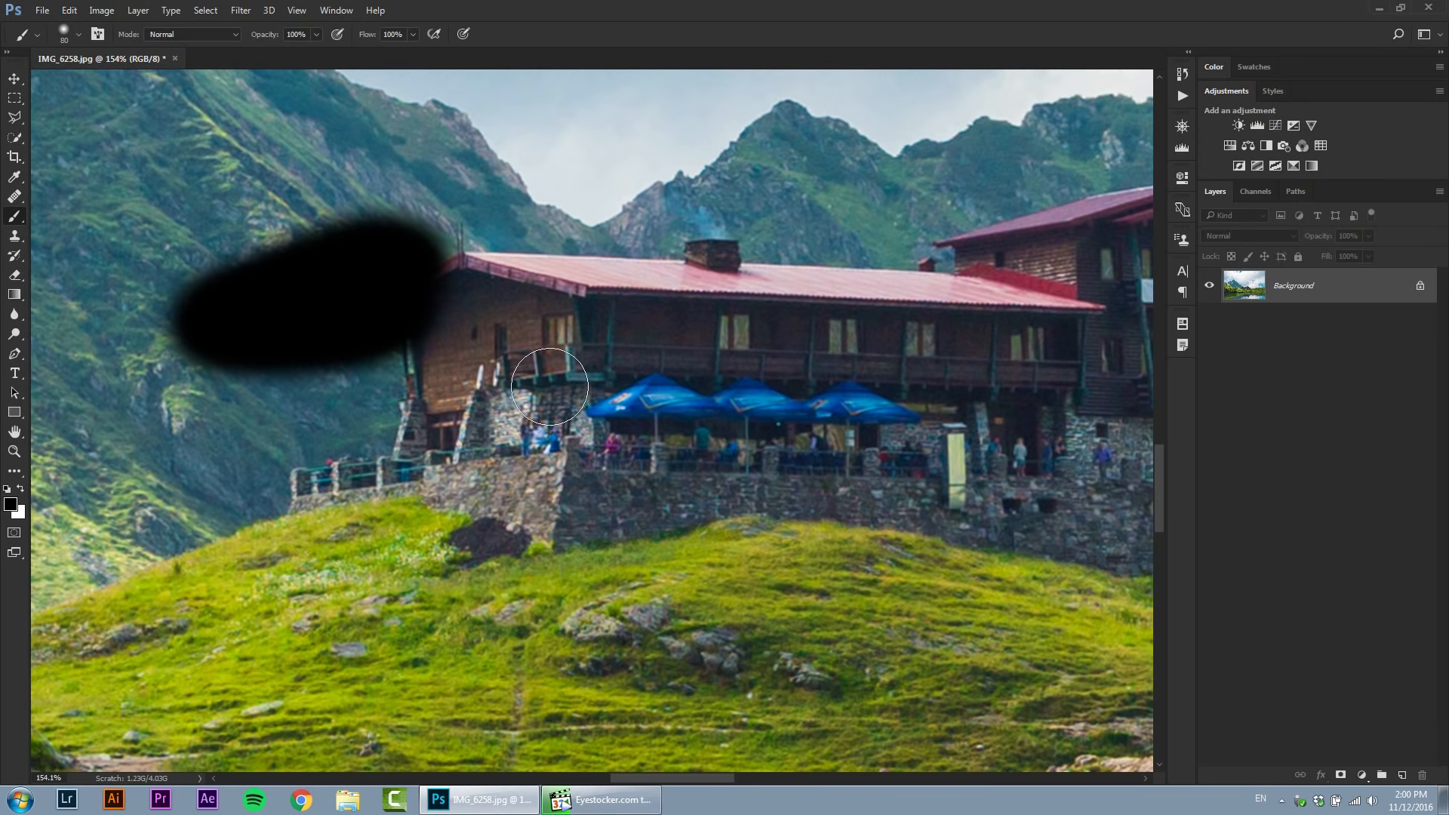
# Step: Use the temporary Hand tool to reach the lakeshore and paint a black area over the people and rocks there
pyautogui.press('space')
pyautogui.moveTo(802, 589)
pyautogui.mouseDown()
pyautogui.moveTo(718, 508)
pyautogui.moveTo(646, 501)
pyautogui.moveTo(718, 556)
pyautogui.moveTo(637, 505)
pyautogui.moveTo(895, 399)
pyautogui.mouseUp()
pyautogui.moveTo(616, 523); pyautogui.dragTo(669, 326)
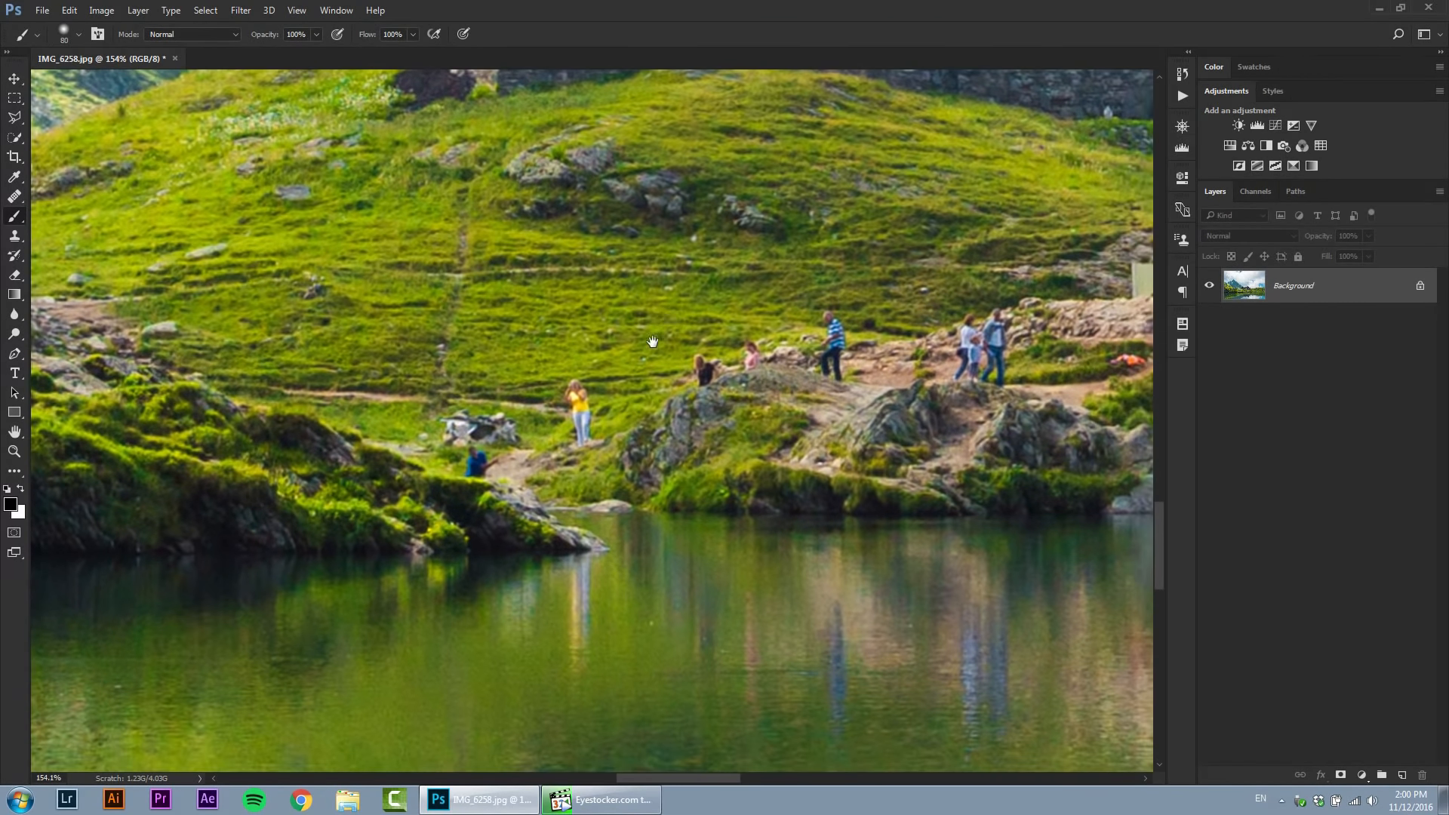
pyautogui.moveTo(589, 438)
pyautogui.mouseDown()
pyautogui.moveTo(553, 482)
pyautogui.moveTo(657, 477)
pyautogui.moveTo(693, 408)
pyautogui.moveTo(789, 442)
pyautogui.moveTo(687, 492)
pyautogui.moveTo(465, 466)
pyautogui.moveTo(385, 429)
pyautogui.moveTo(514, 417)
pyautogui.moveTo(530, 394)
pyautogui.moveTo(621, 354)
pyautogui.moveTo(586, 340)
pyautogui.moveTo(743, 355)
pyautogui.mouseUp()
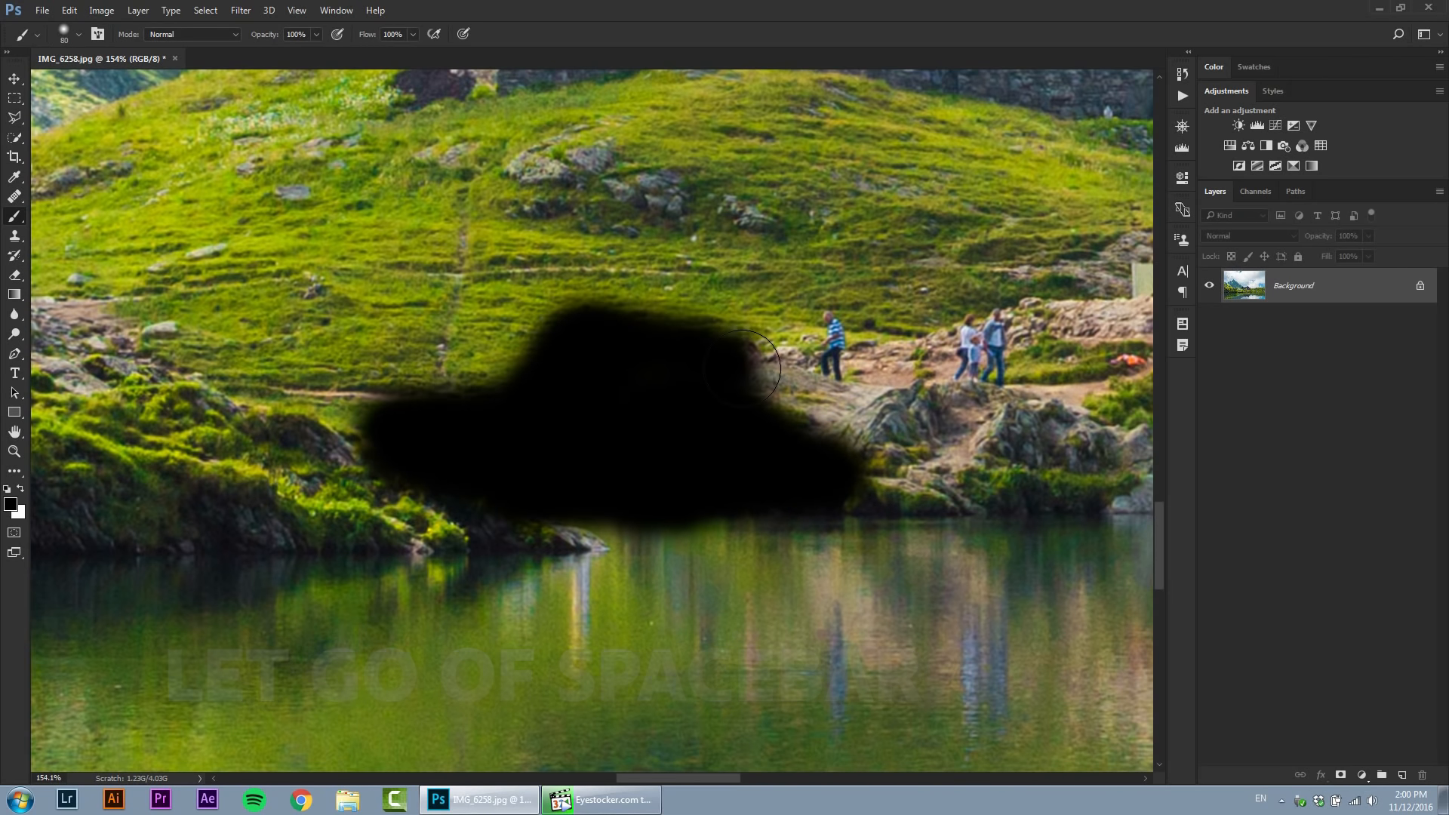
# Step: Zoom out and in around the lodge and fit the whole photo on screen
pyautogui.scroll(-10, 628, 424)
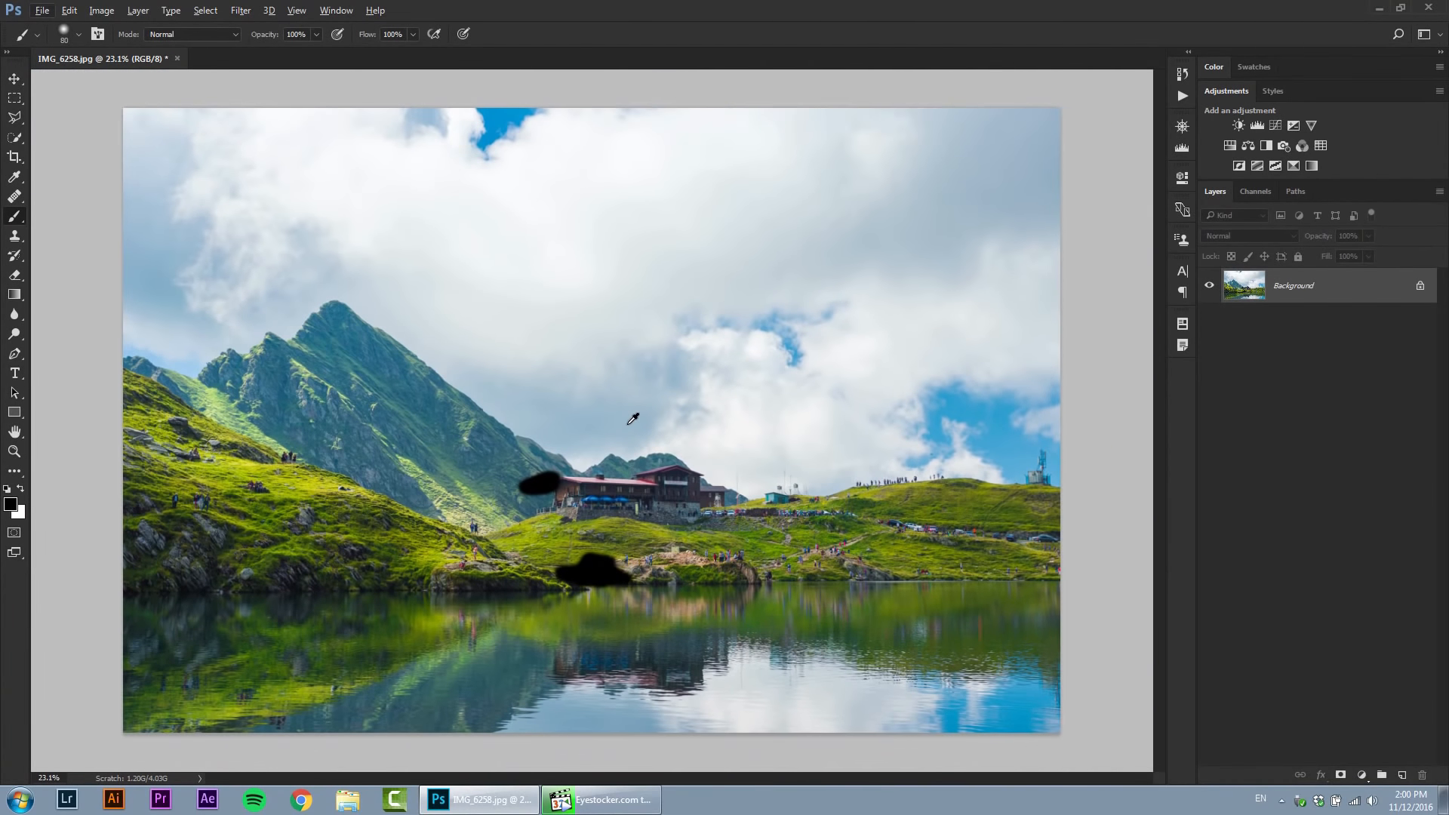
pyautogui.scroll(1, 632, 419)
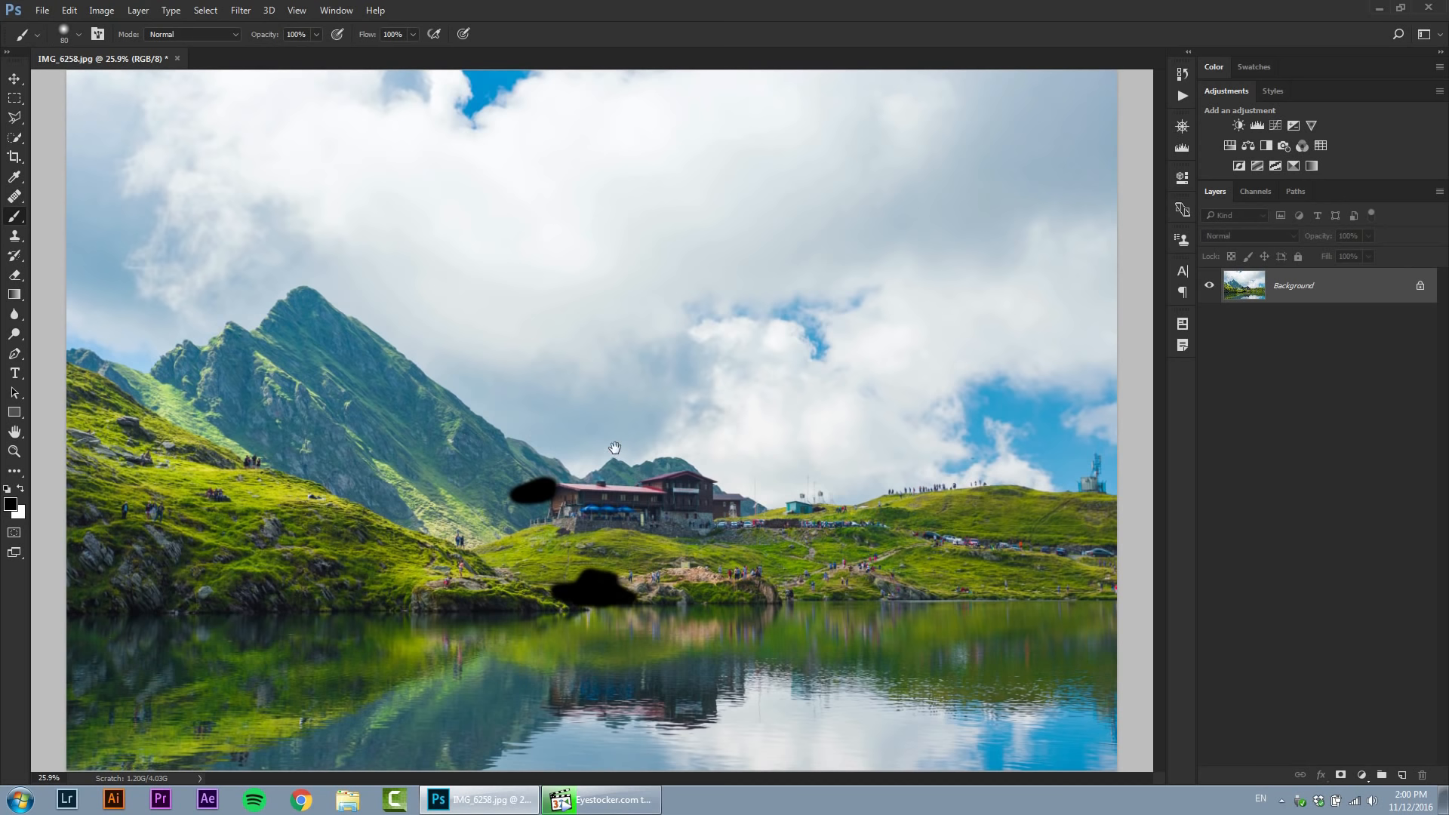
pyautogui.moveTo(615, 449); pyautogui.dragTo(708, 464)
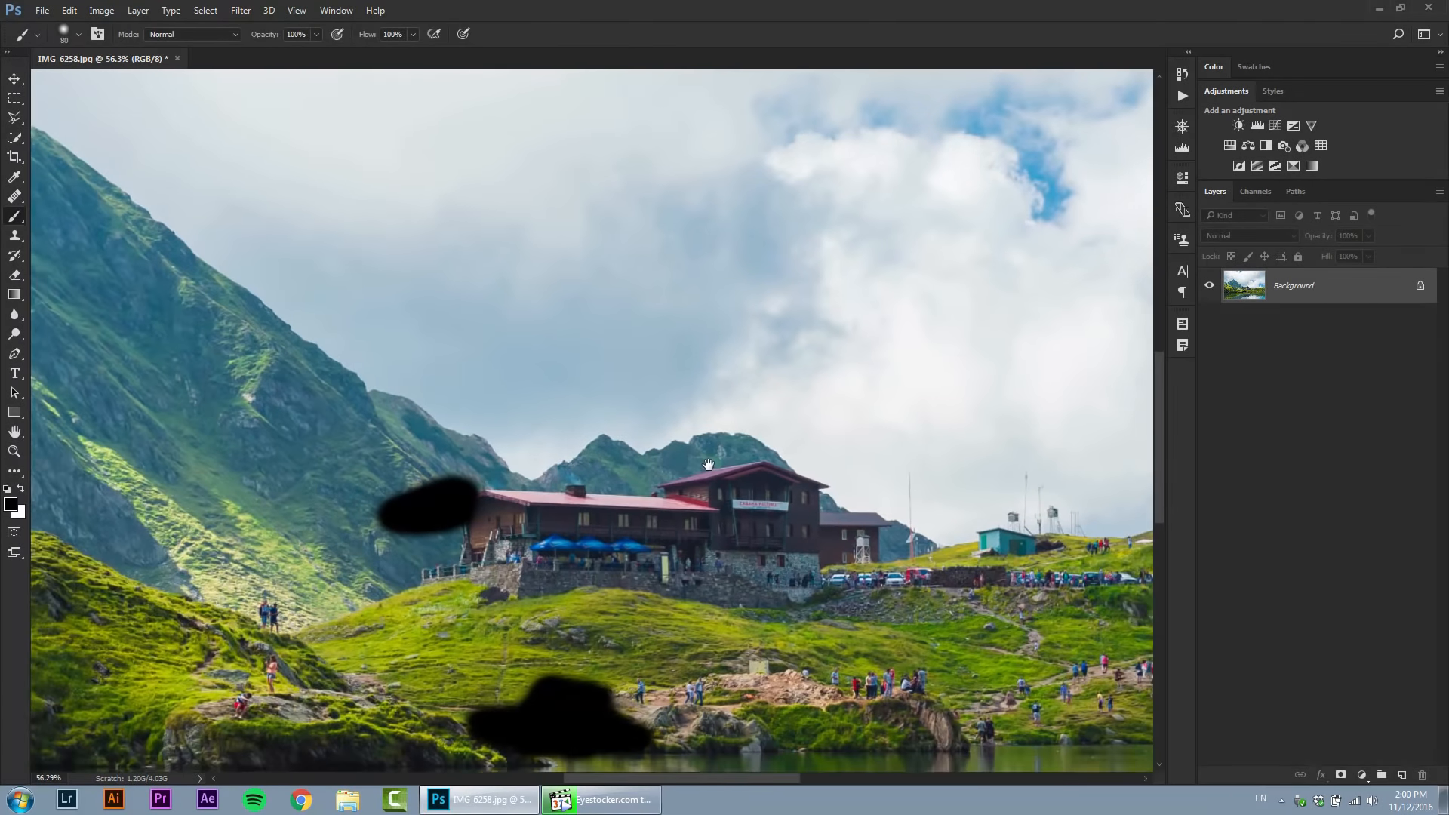
pyautogui.hotkey('ctrl', '0')
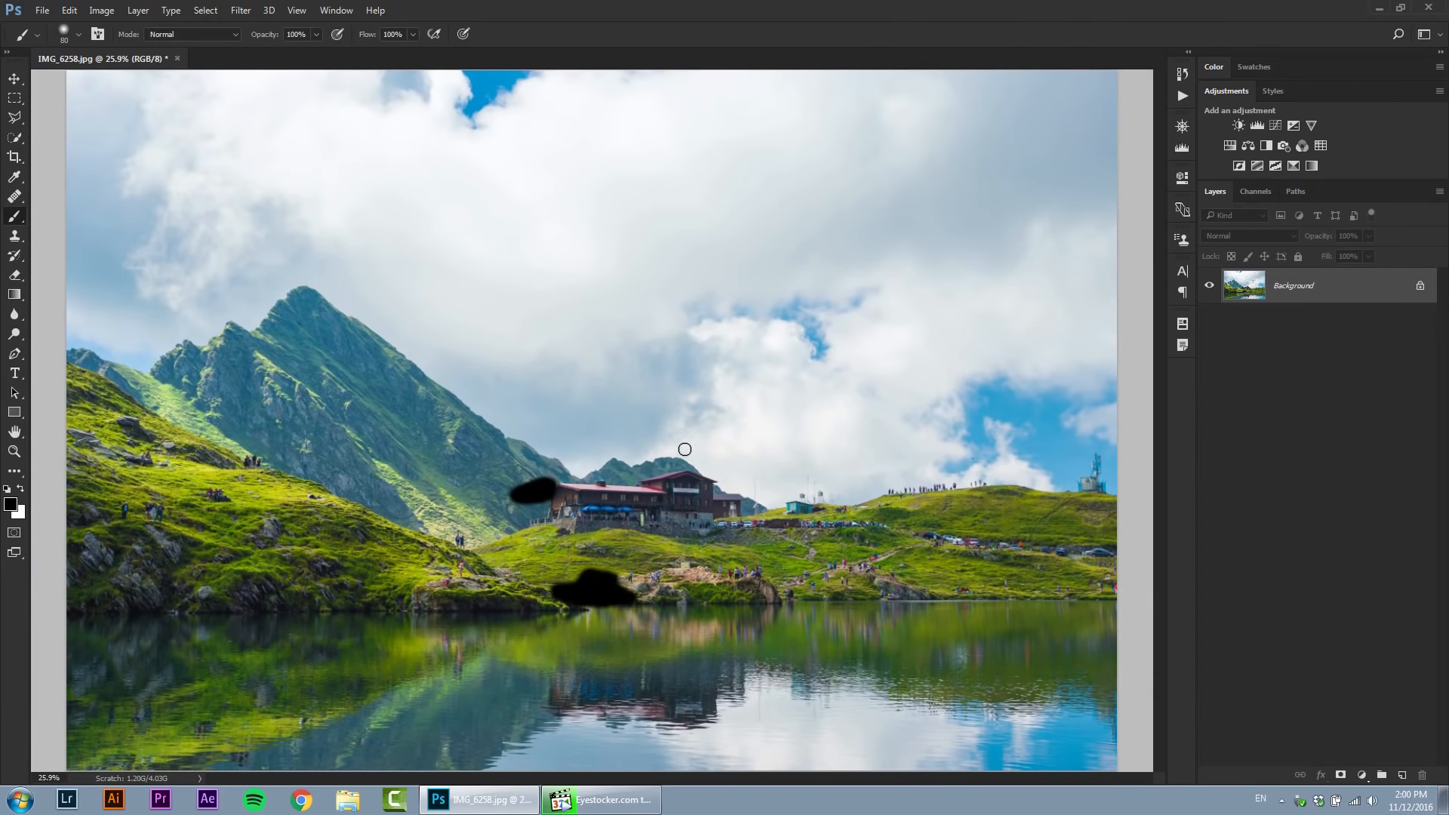
# Step: Return to Full Screen Mode With Menu Bar and move the photo freely around the workspace with the Hand tool
pyautogui.press('f')
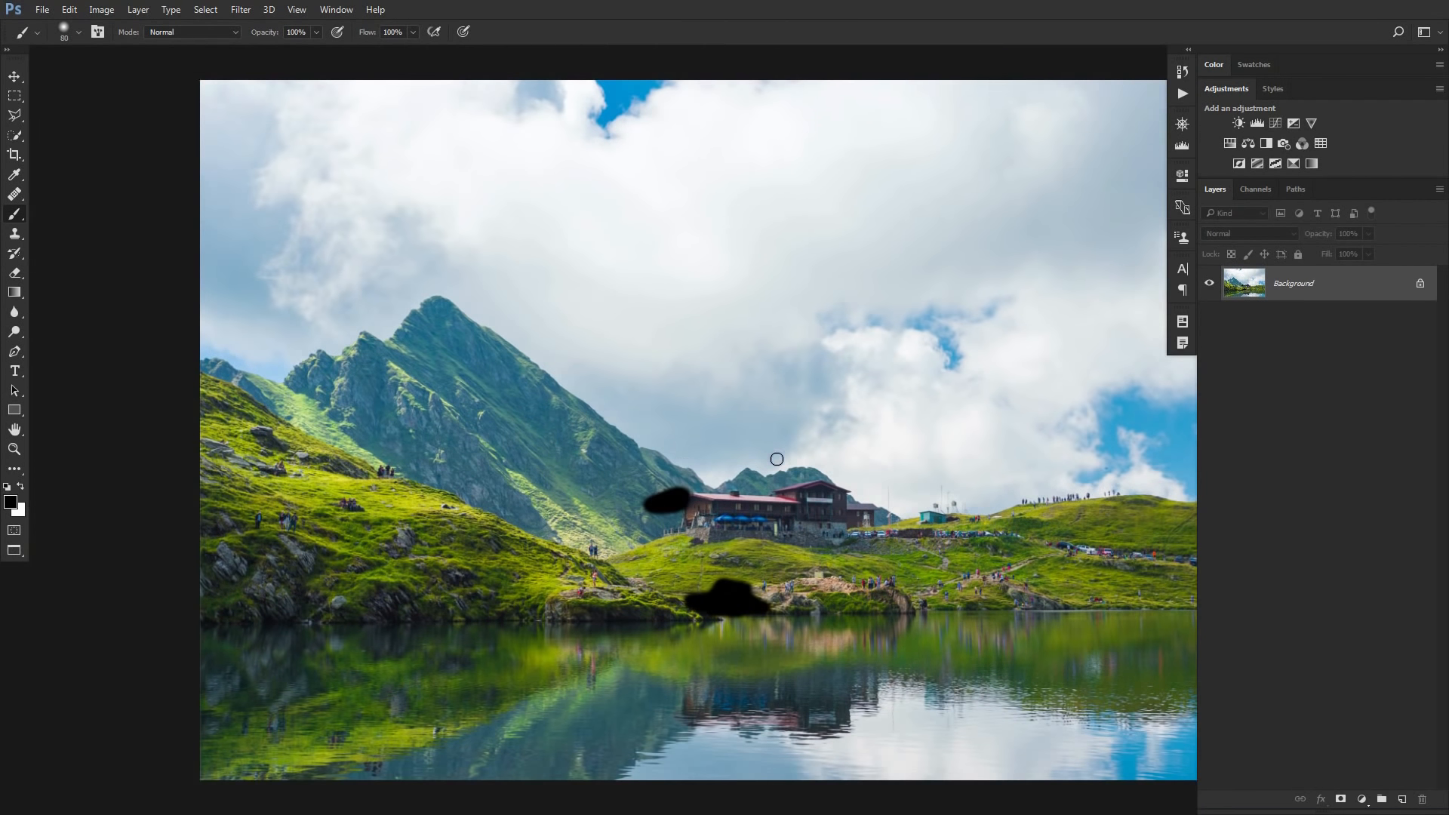
pyautogui.moveTo(898, 474)
pyautogui.mouseDown()
pyautogui.moveTo(664, 411)
pyautogui.moveTo(397, 249)
pyautogui.mouseUp()
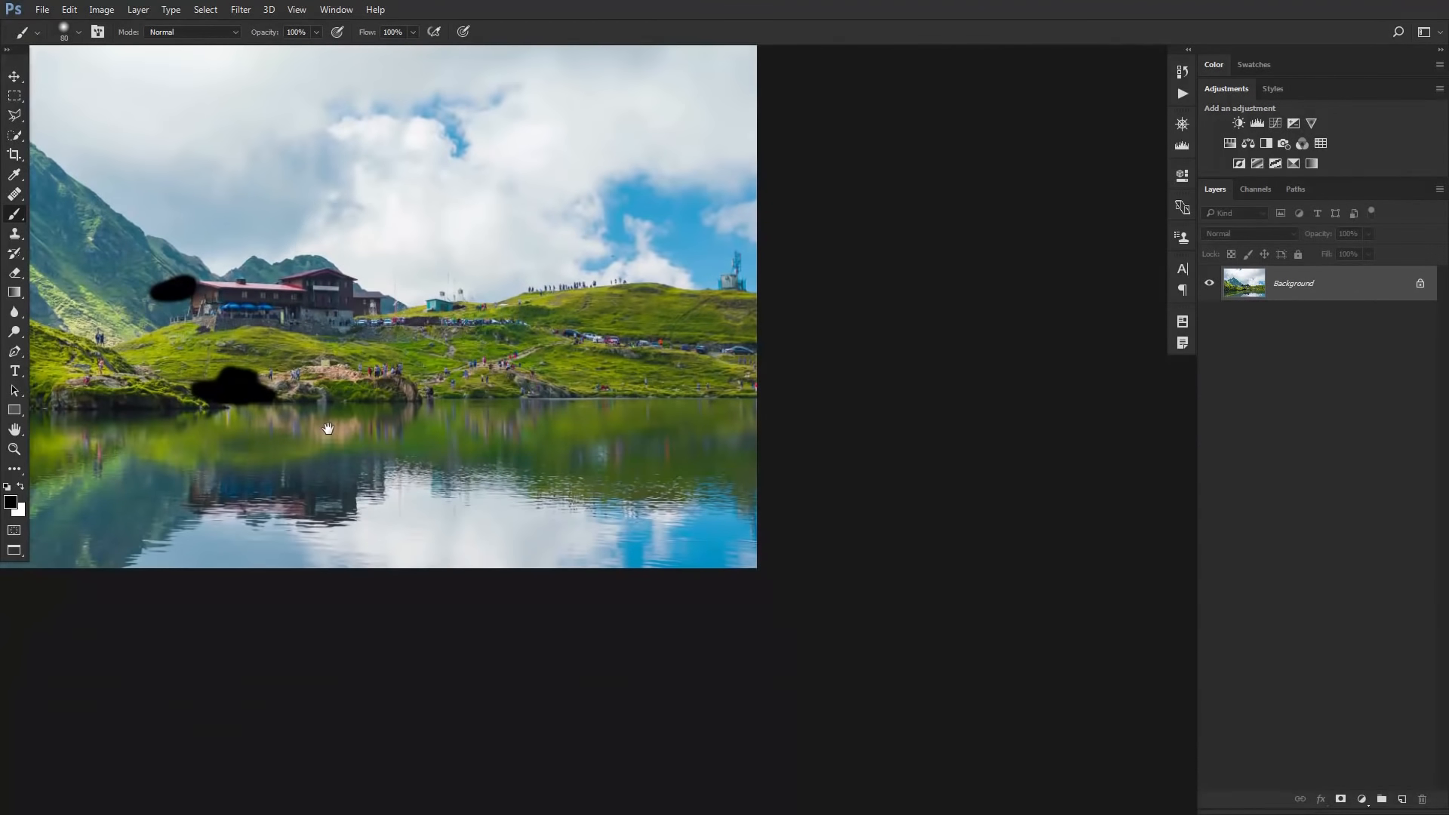
pyautogui.moveTo(327, 427); pyautogui.dragTo(718, 246)
pyautogui.moveTo(650, 418); pyautogui.dragTo(653, 581)
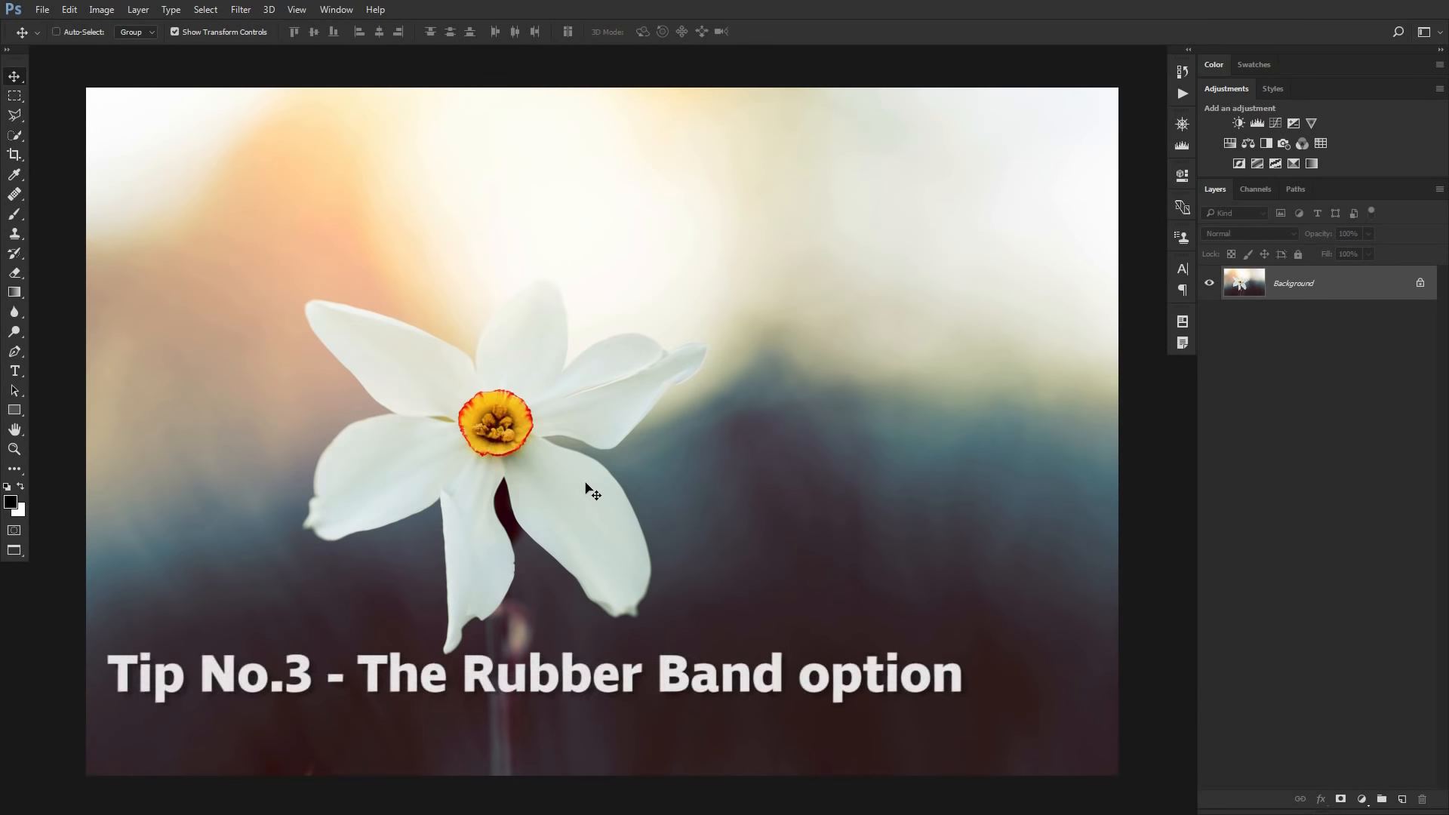
# Step: Start a Pen tool path along the left red edge of the flower's yellow centre
pyautogui.press('z')
pyautogui.moveTo(495, 422); pyautogui.dragTo(642, 433)
pyautogui.press('v')
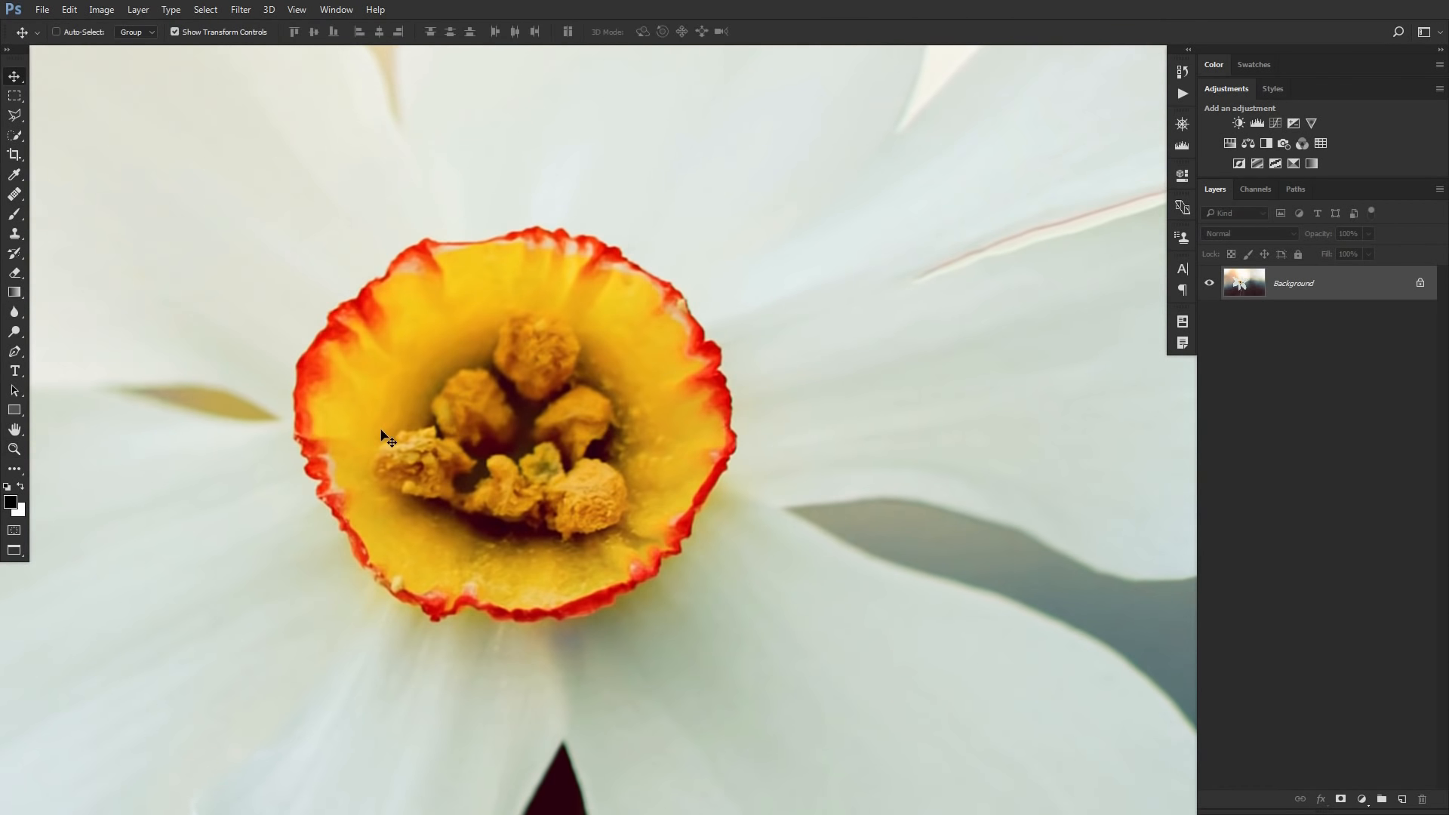
pyautogui.press('p')
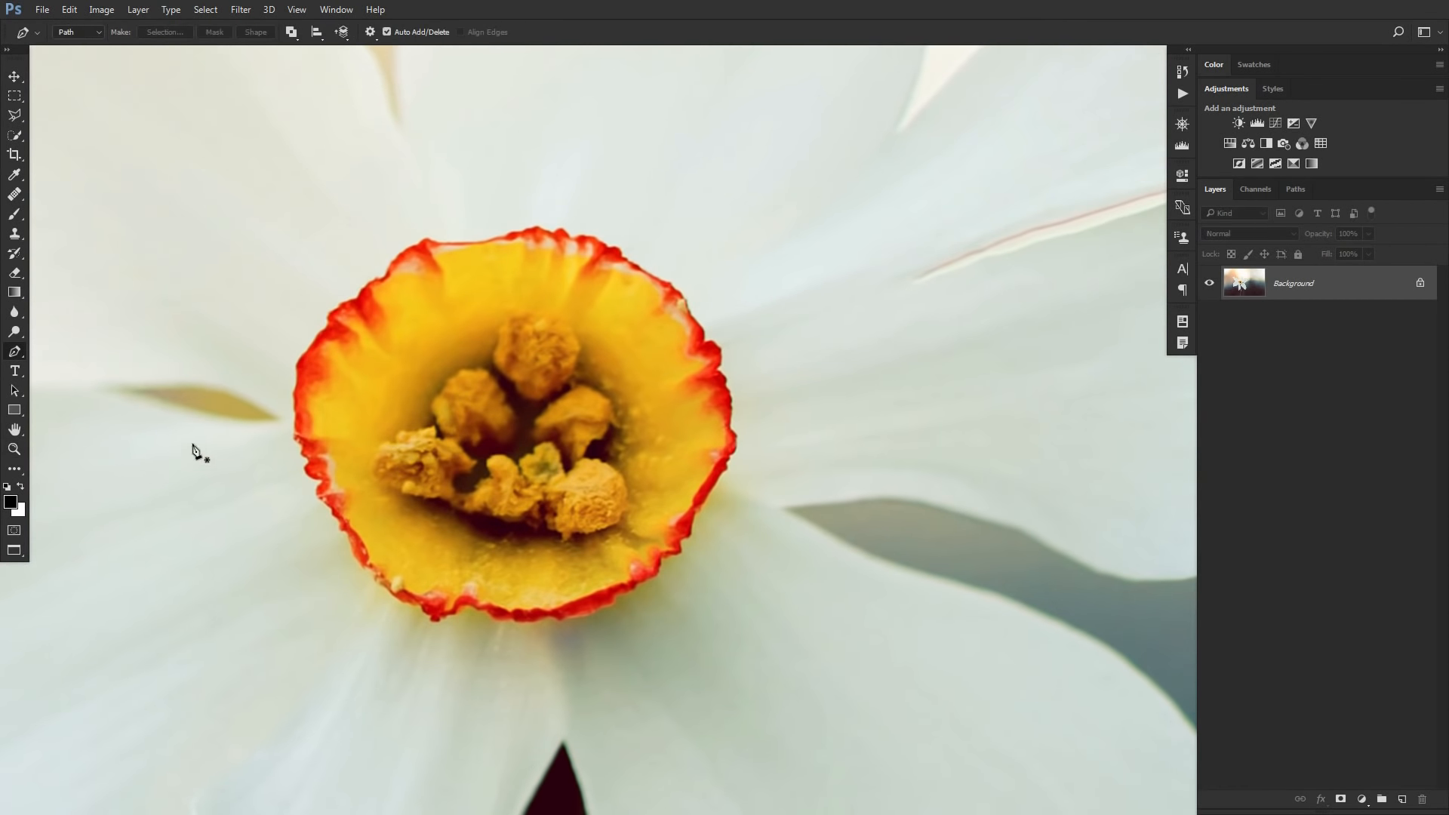
pyautogui.press('z')
pyautogui.moveTo(279, 412); pyautogui.dragTo(342, 417)
pyautogui.press('p')
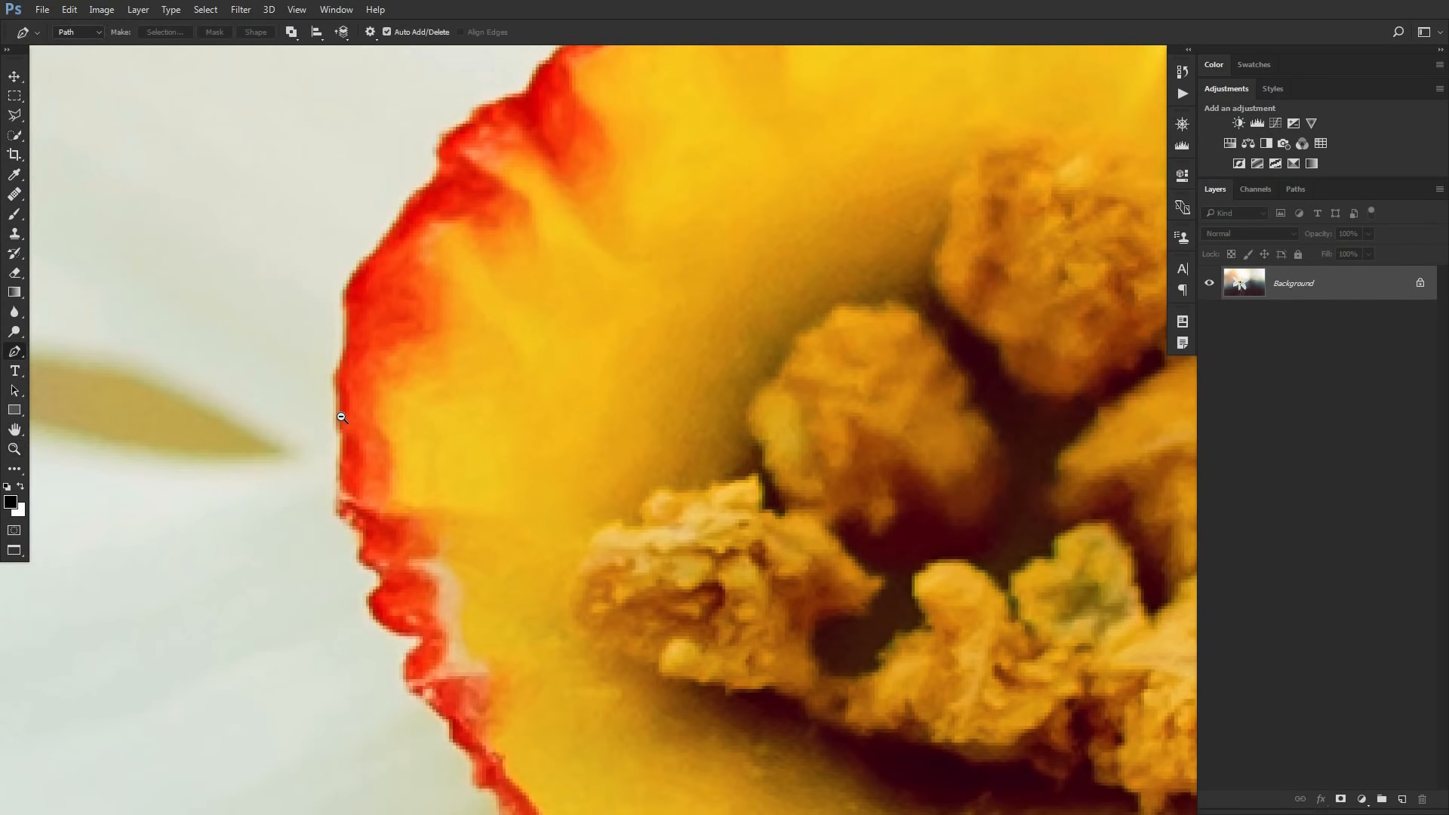
pyautogui.click(336, 424)
pyautogui.click(336, 376)
pyautogui.moveTo(363, 261); pyautogui.dragTo(382, 243)
pyautogui.moveTo(425, 194); pyautogui.dragTo(382, 456)
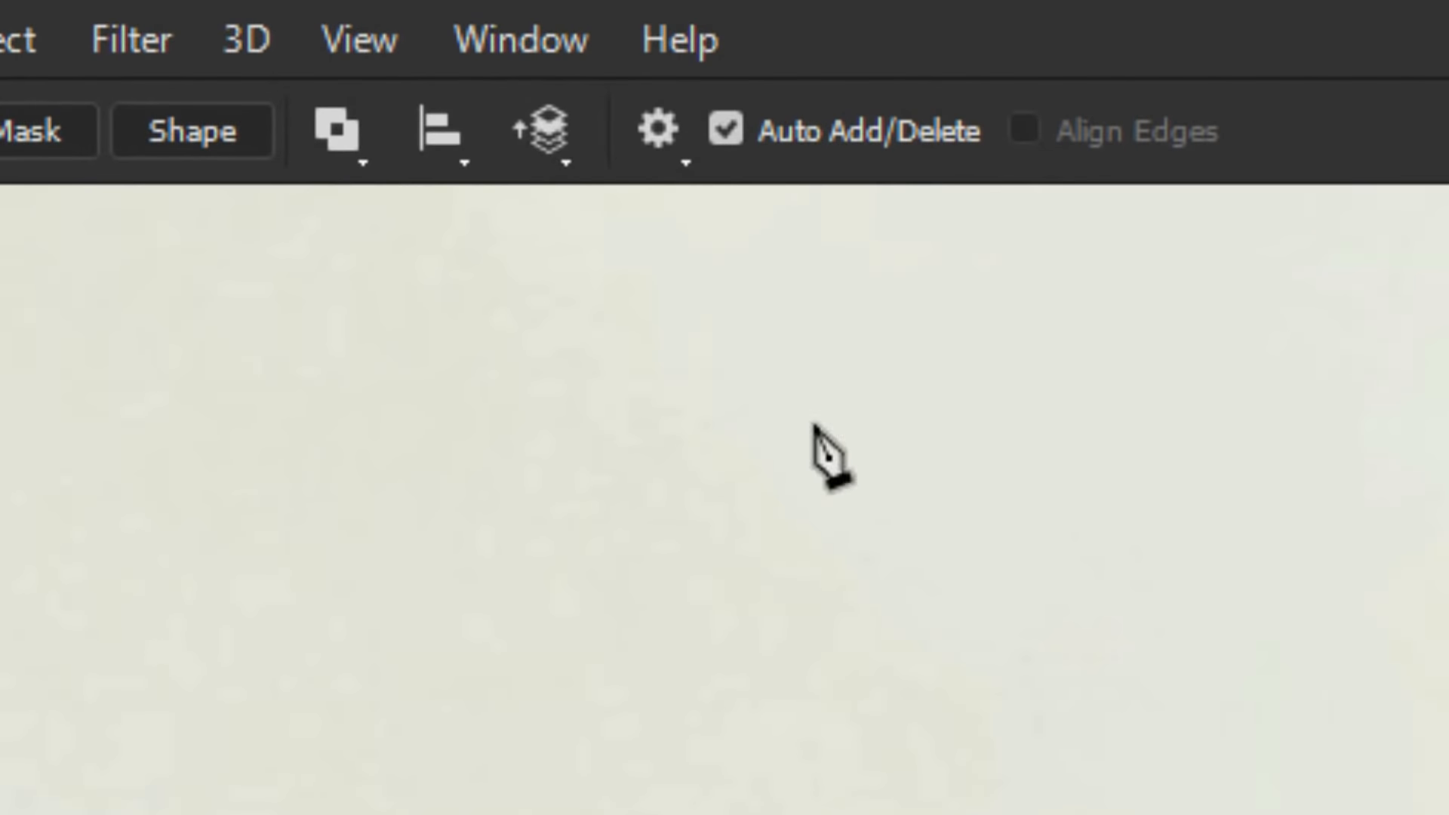
# Step: Enable the Pen tool's Rubber Band option and continue the path up along the red rim of the flower centre
pyautogui.click(664, 155)
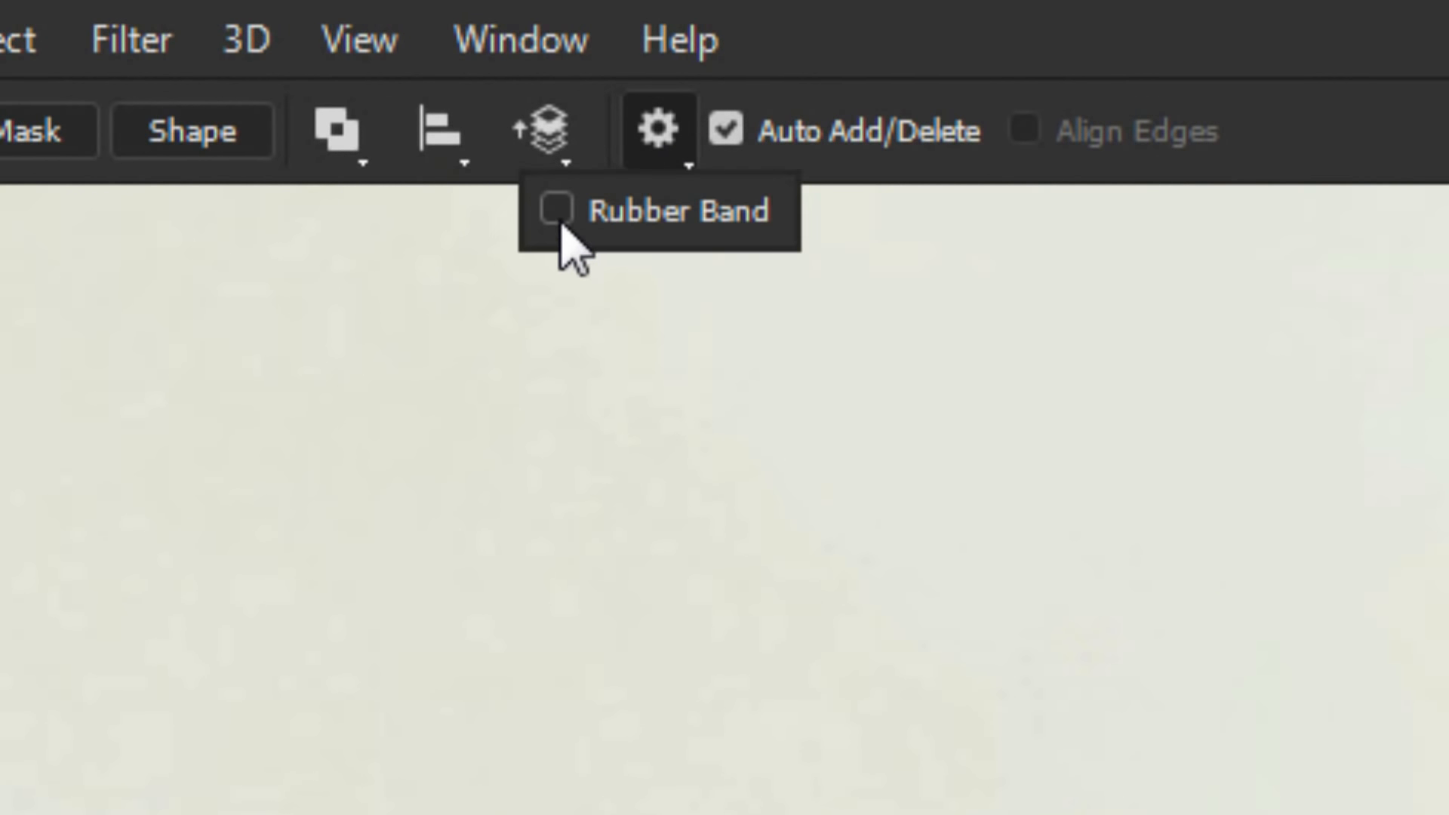
pyautogui.click(556, 211)
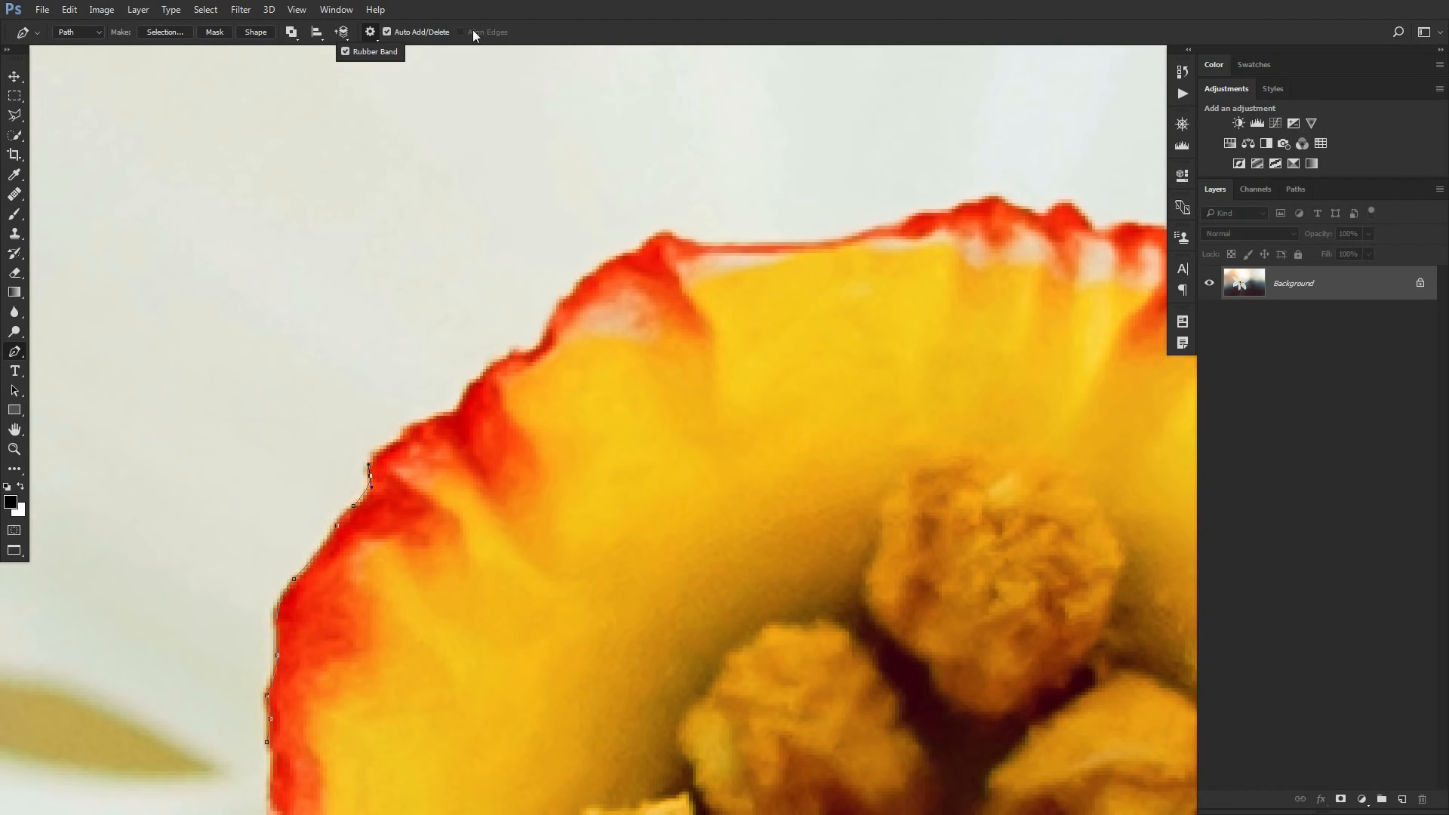
pyautogui.click(390, 442)
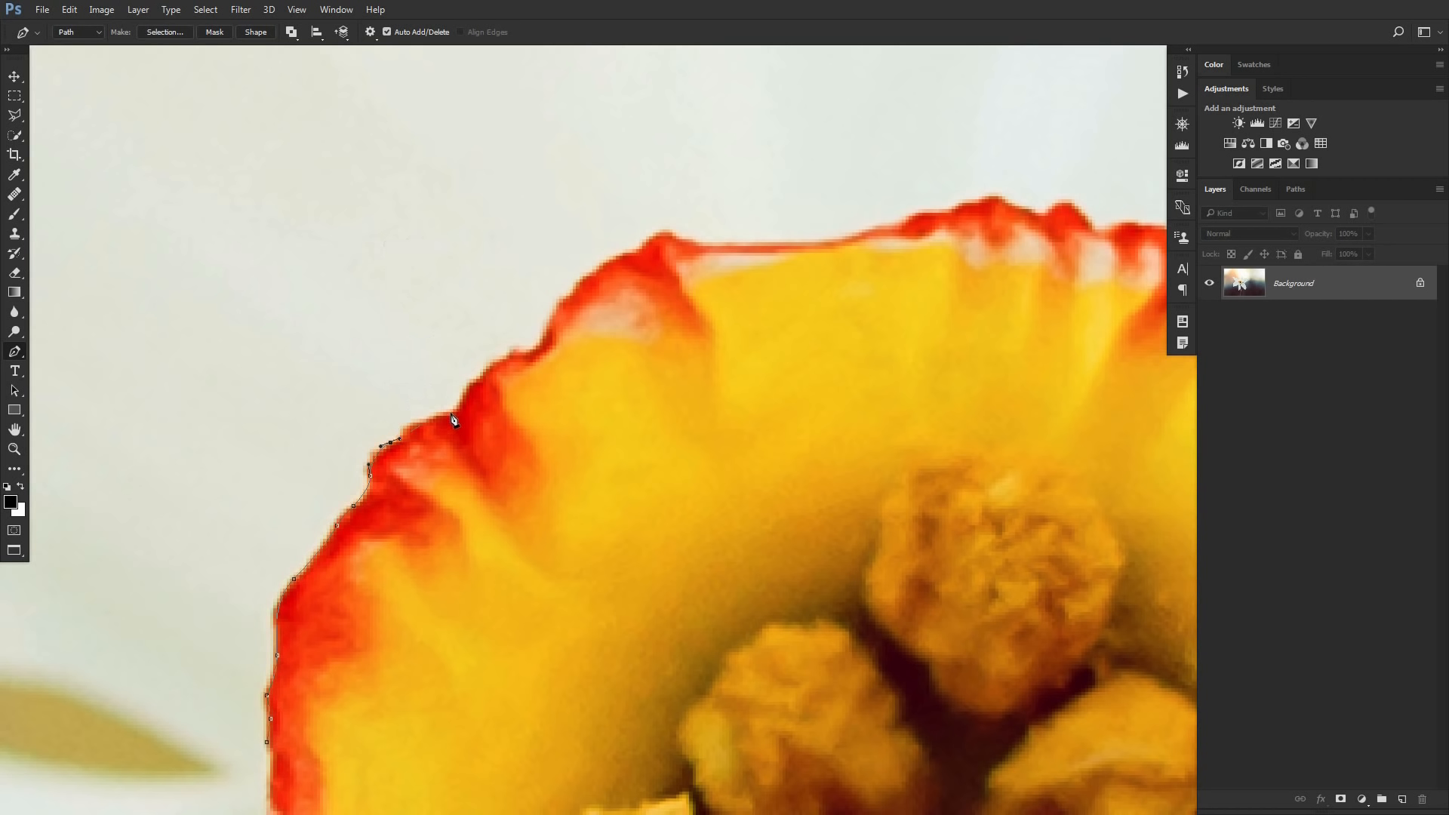
pyautogui.click(466, 386)
pyautogui.click(481, 382)
pyautogui.click(493, 367)
pyautogui.click(507, 356)
pyautogui.click(536, 352)
pyautogui.click(547, 342)
pyautogui.moveTo(556, 310); pyautogui.dragTo(565, 300)
pyautogui.moveTo(623, 254); pyautogui.dragTo(659, 245)
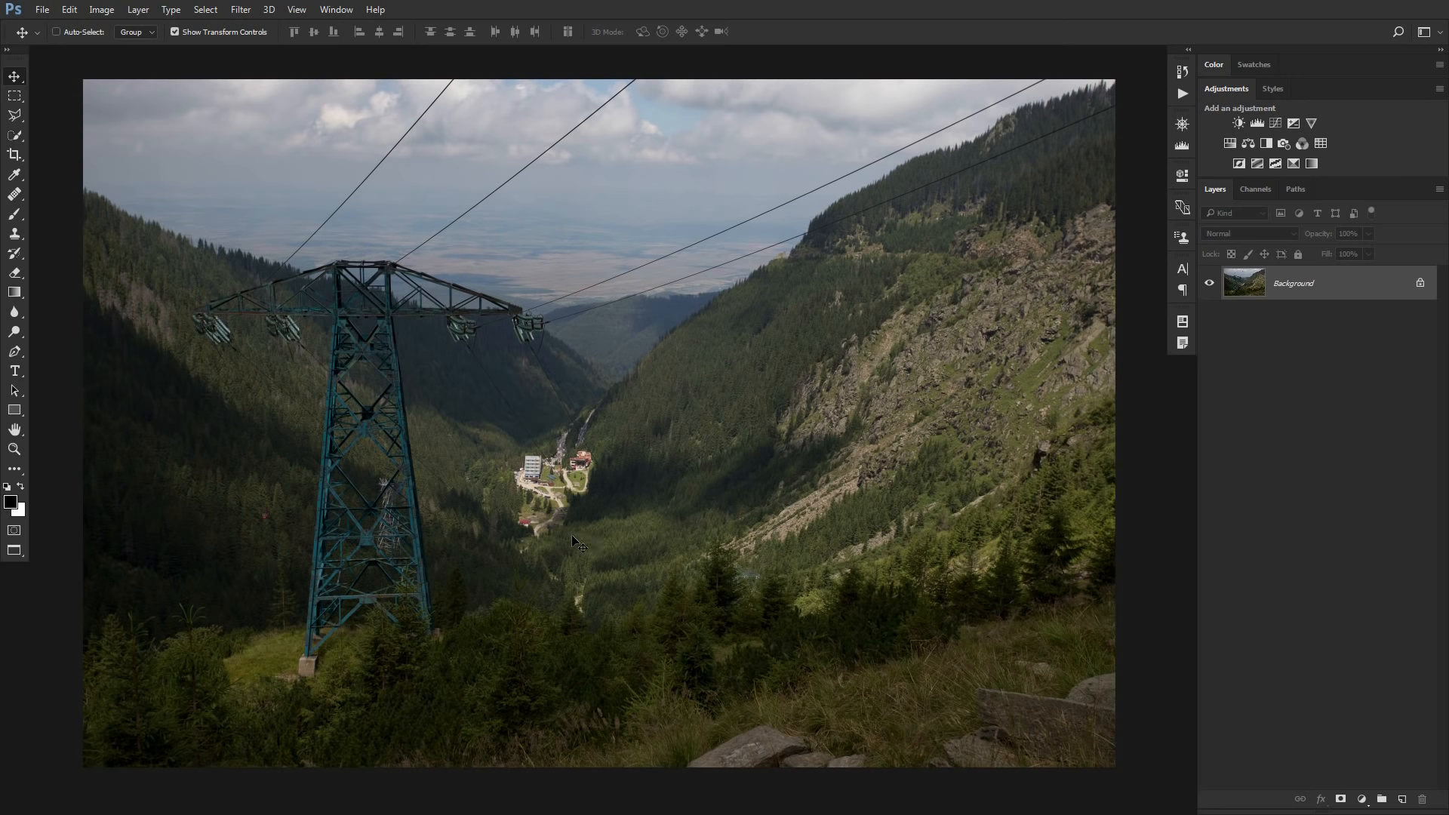
# Step: Add a Levels adjustment layer above the background of the valley photo with the power pylon
pyautogui.click(1362, 799)
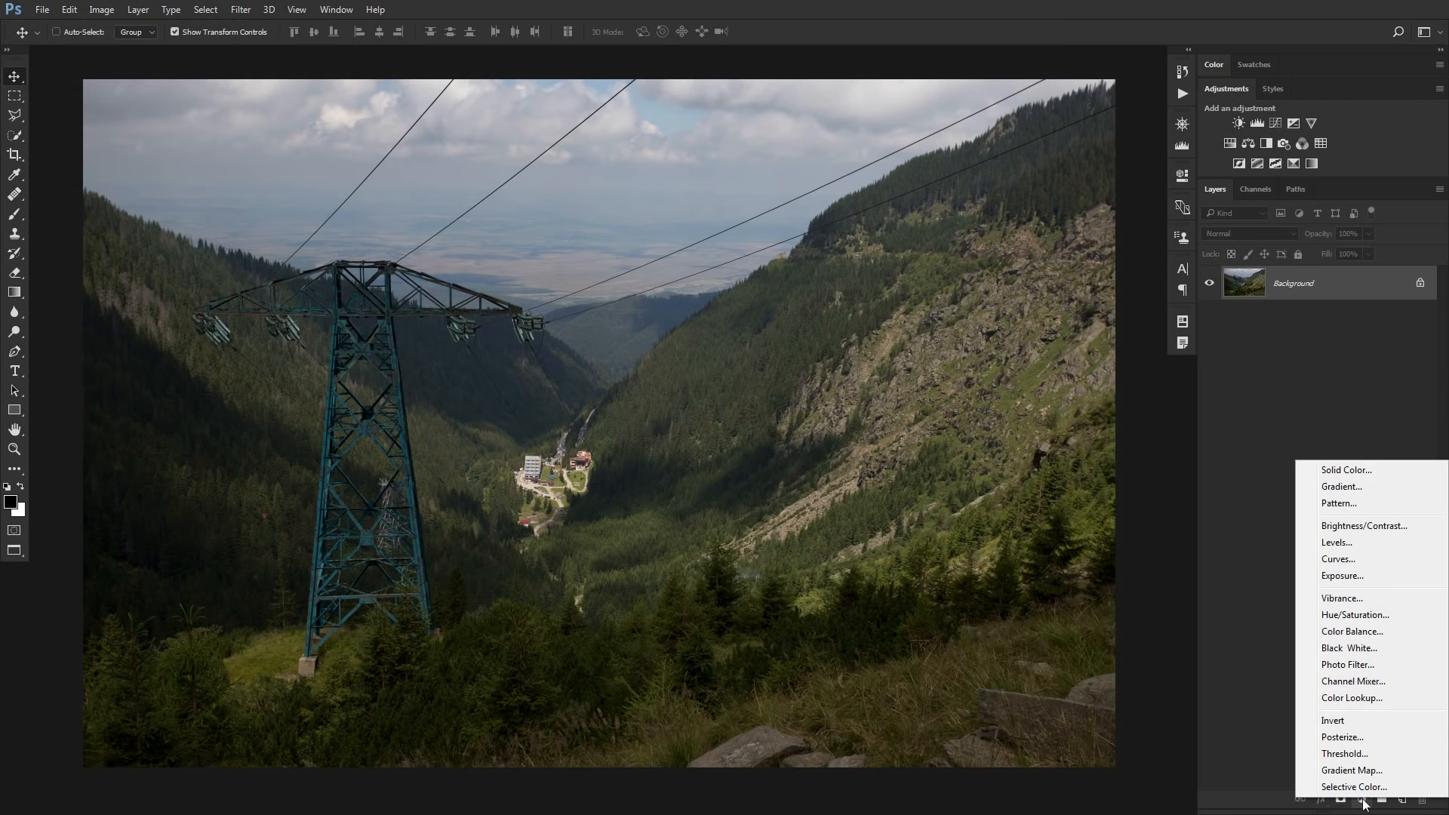
pyautogui.click(1353, 544)
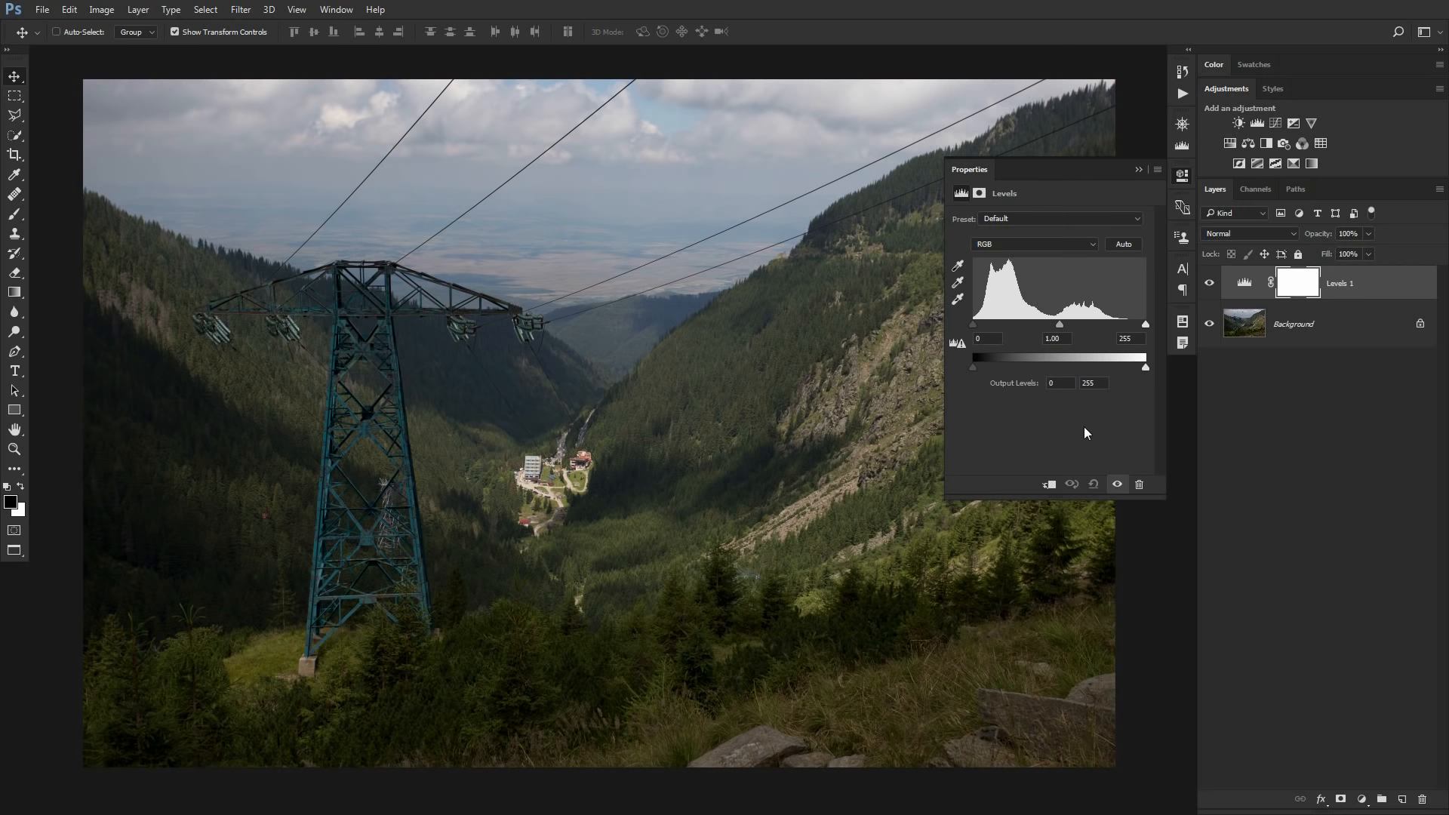
# Step: Try lowering the Levels white input level to 115 on the valley photo, and undo the change
pyautogui.moveTo(1145, 324); pyautogui.dragTo(1052, 326)
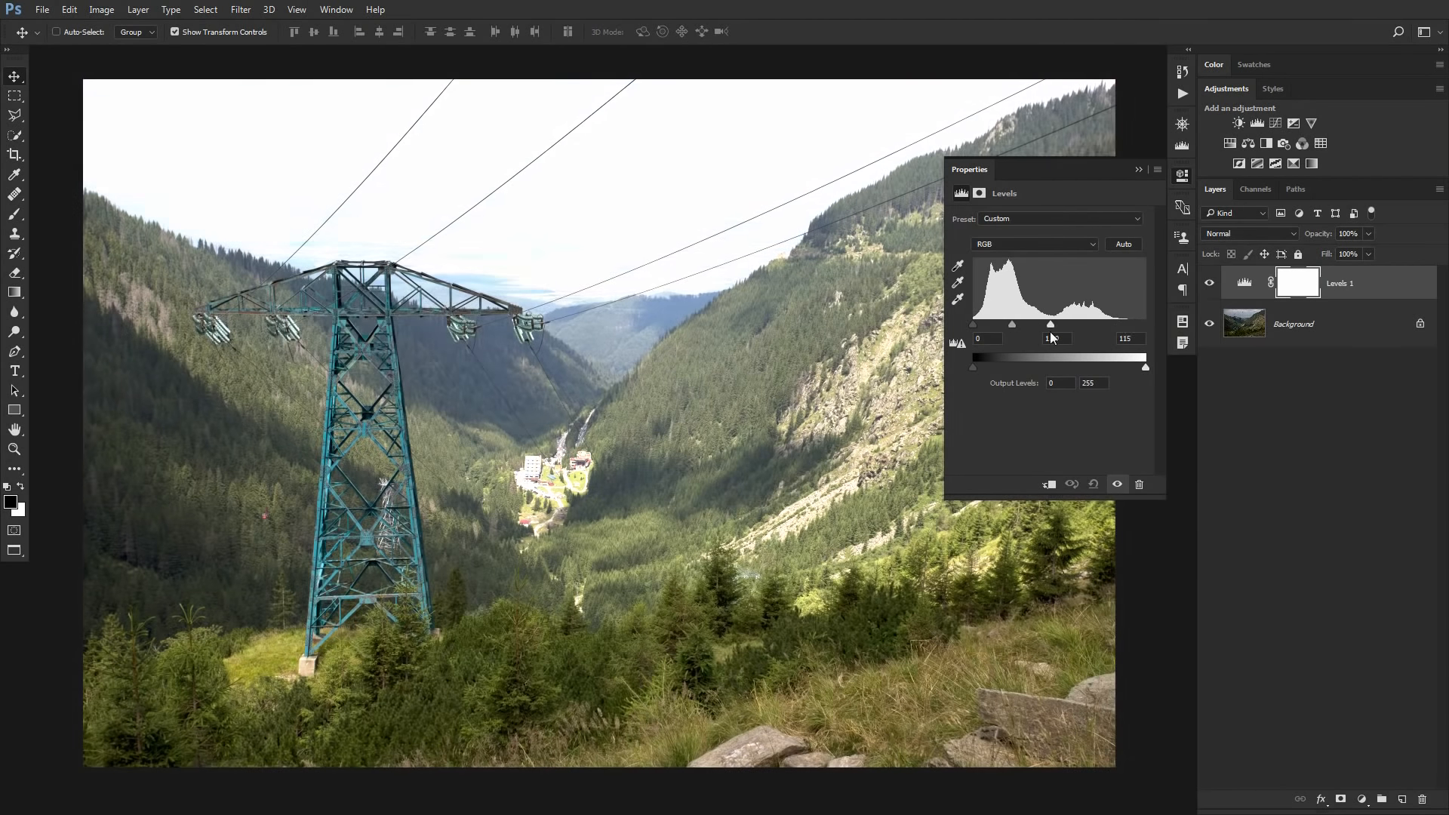
pyautogui.hotkey('ctrl', 'z')
pyautogui.moveTo(976, 324)
pyautogui.mouseDown()
pyautogui.moveTo(1021, 329)
pyautogui.moveTo(973, 328)
pyautogui.mouseUp()
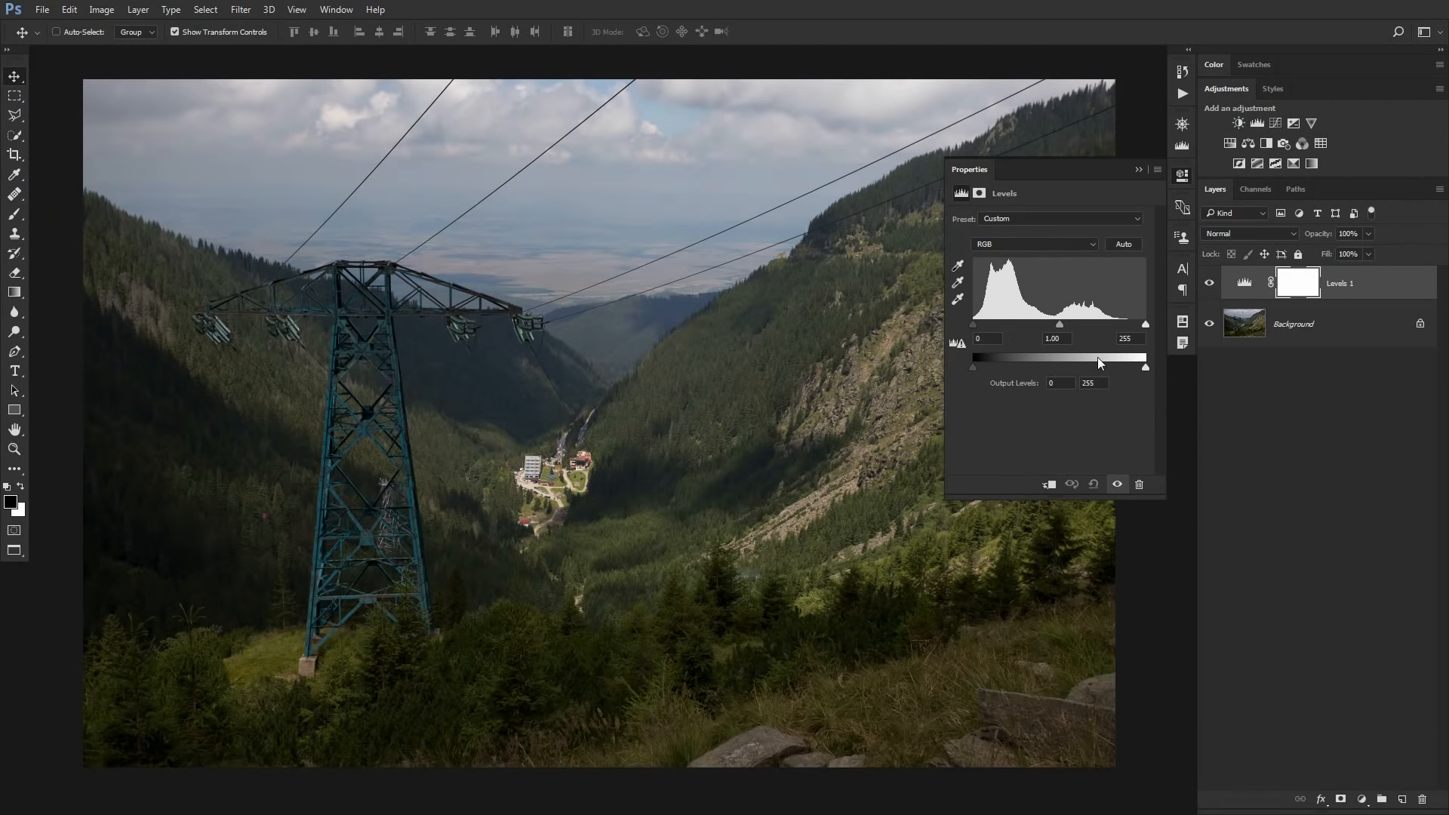
# Step: Using the clipping preview, set the Levels white input to 216 and the black input to 23, and compare before and after
pyautogui.keyDown('alt'); pyautogui.click(1145, 324); pyautogui.keyUp('alt')
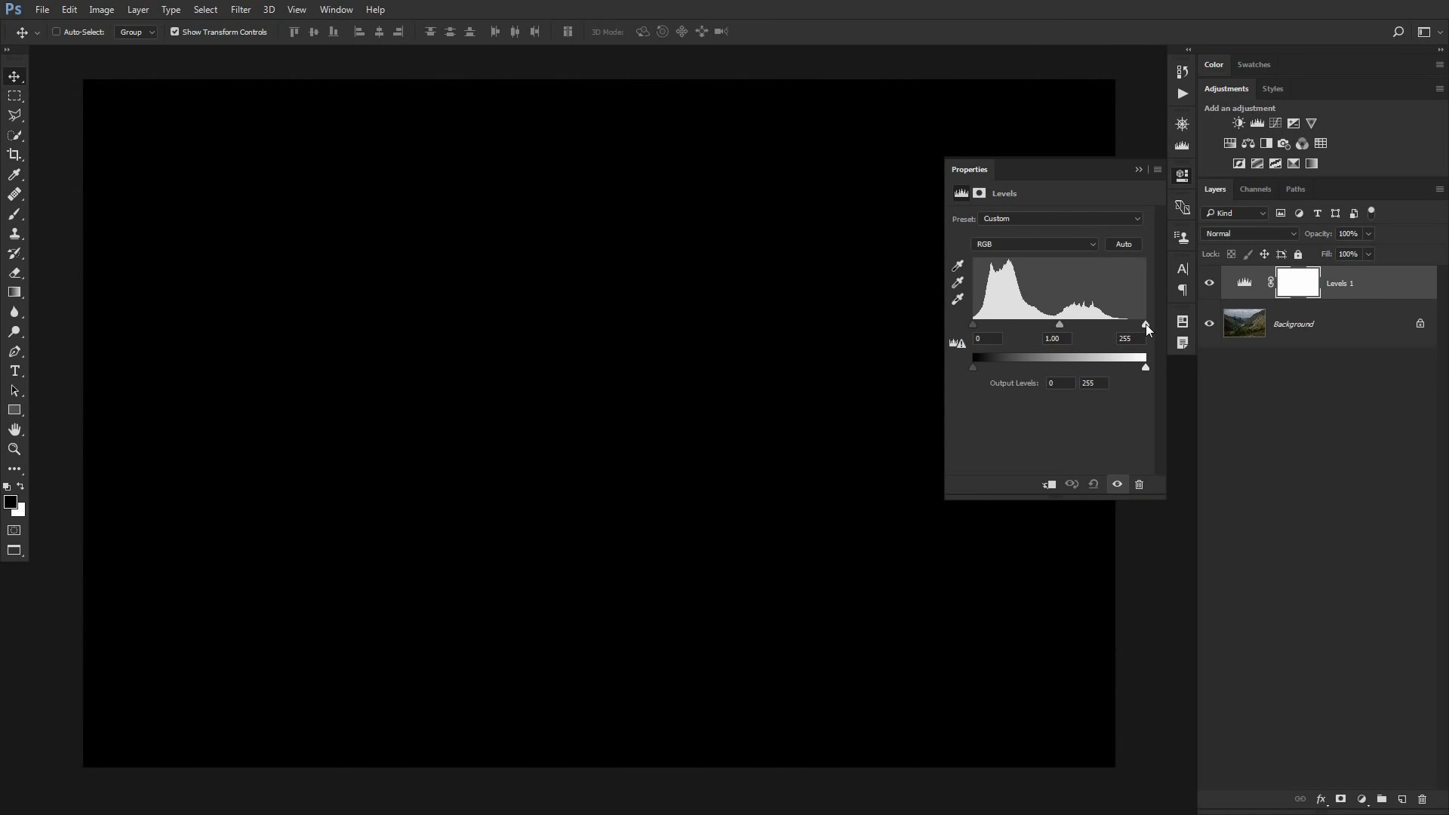
pyautogui.moveTo(1145, 324)
pyautogui.mouseDown()
pyautogui.moveTo(1090, 327)
pyautogui.moveTo(1121, 327)
pyautogui.mouseUp()
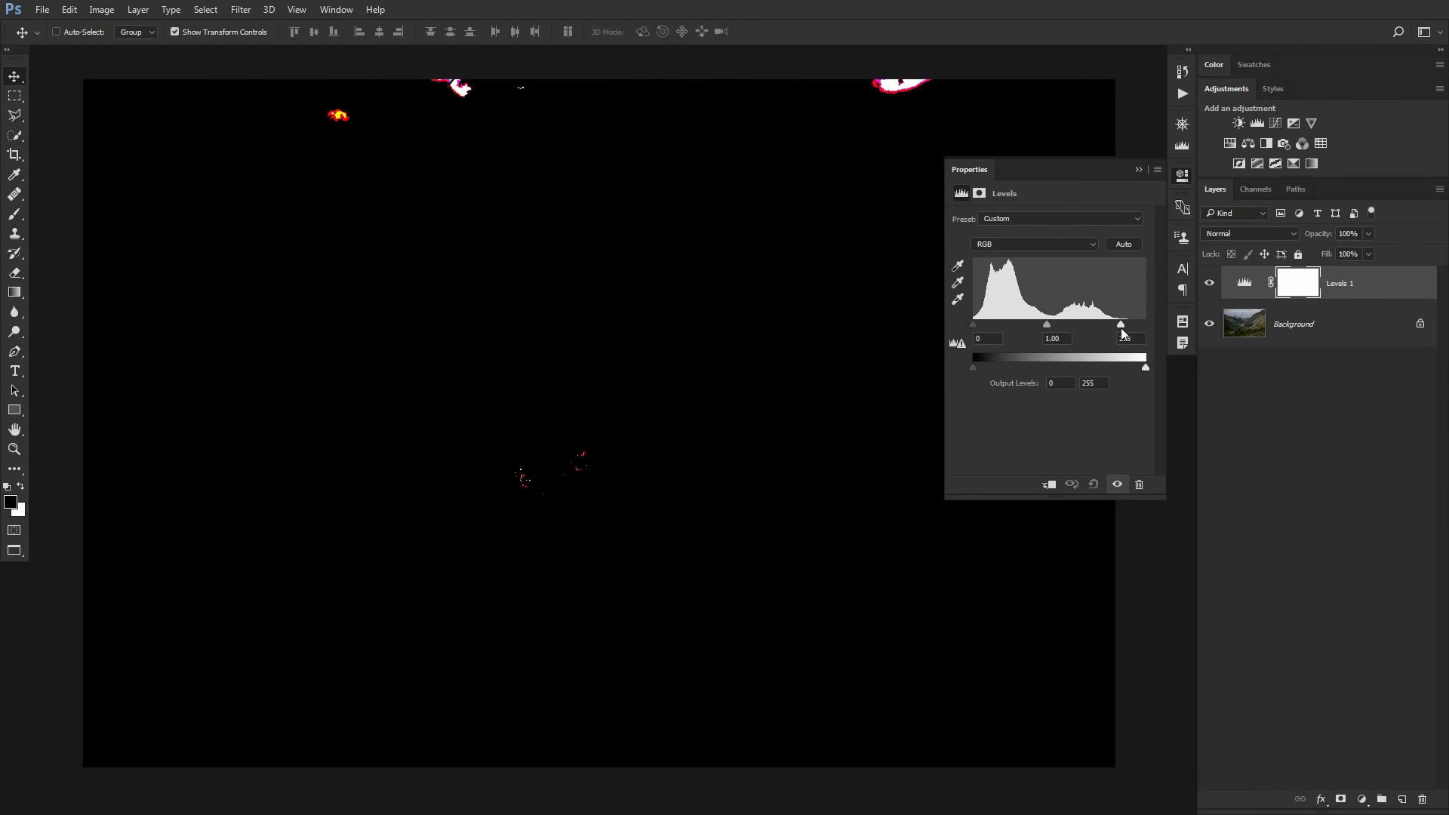
pyautogui.moveTo(1121, 328); pyautogui.dragTo(1120, 324)
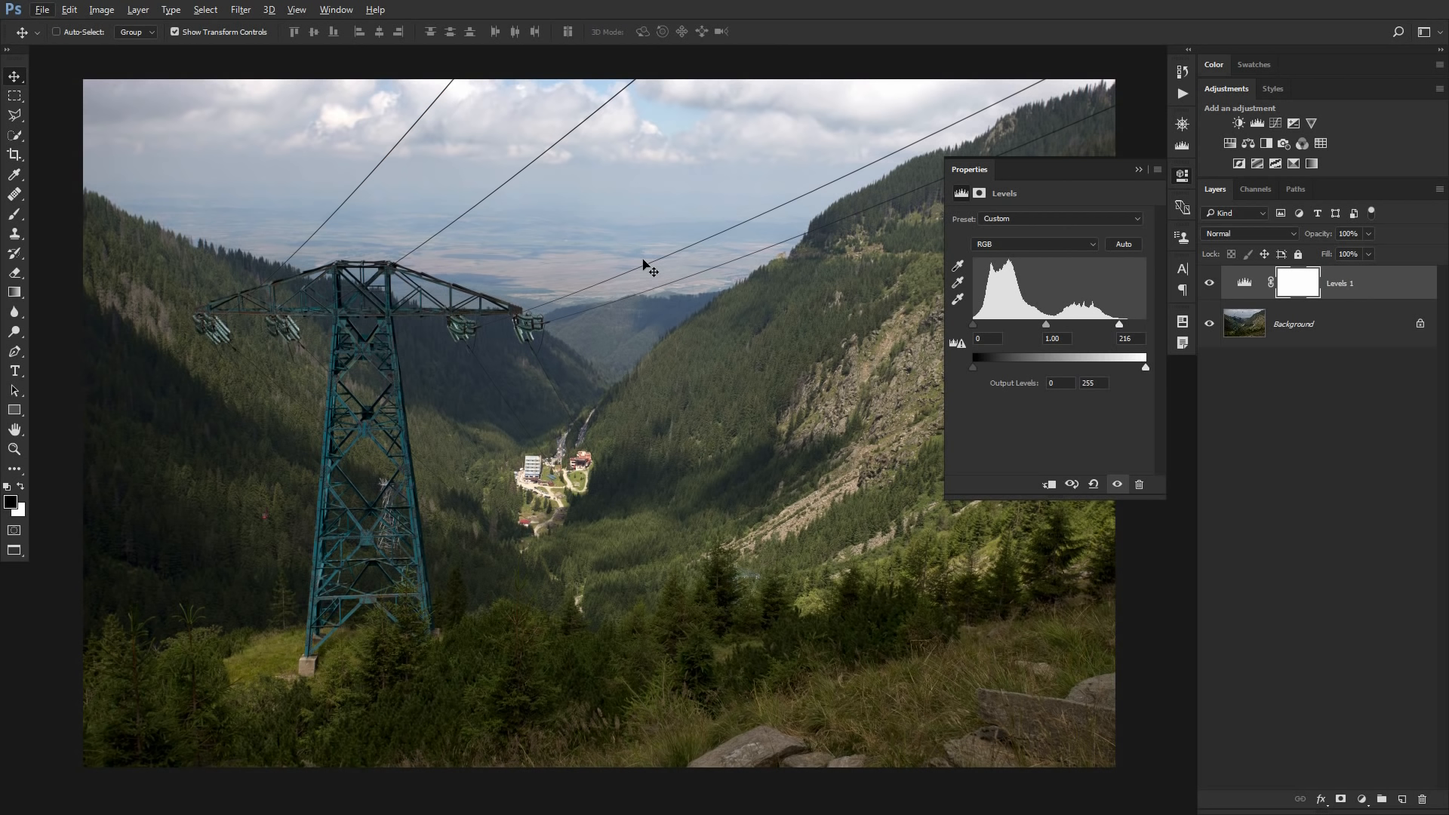
pyautogui.keyDown('alt'); pyautogui.click(972, 324); pyautogui.keyUp('alt')
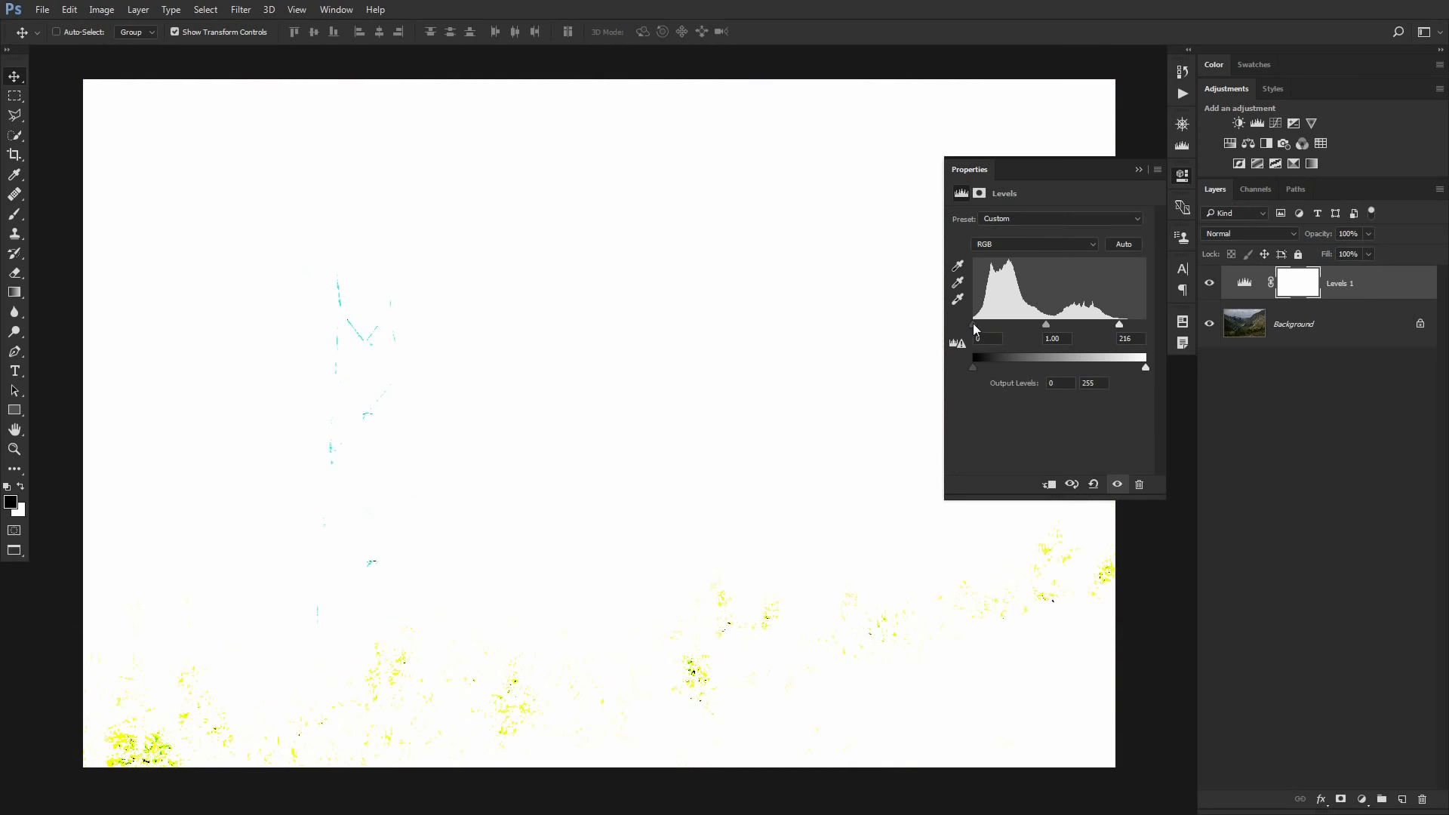
pyautogui.moveTo(973, 324); pyautogui.dragTo(990, 325)
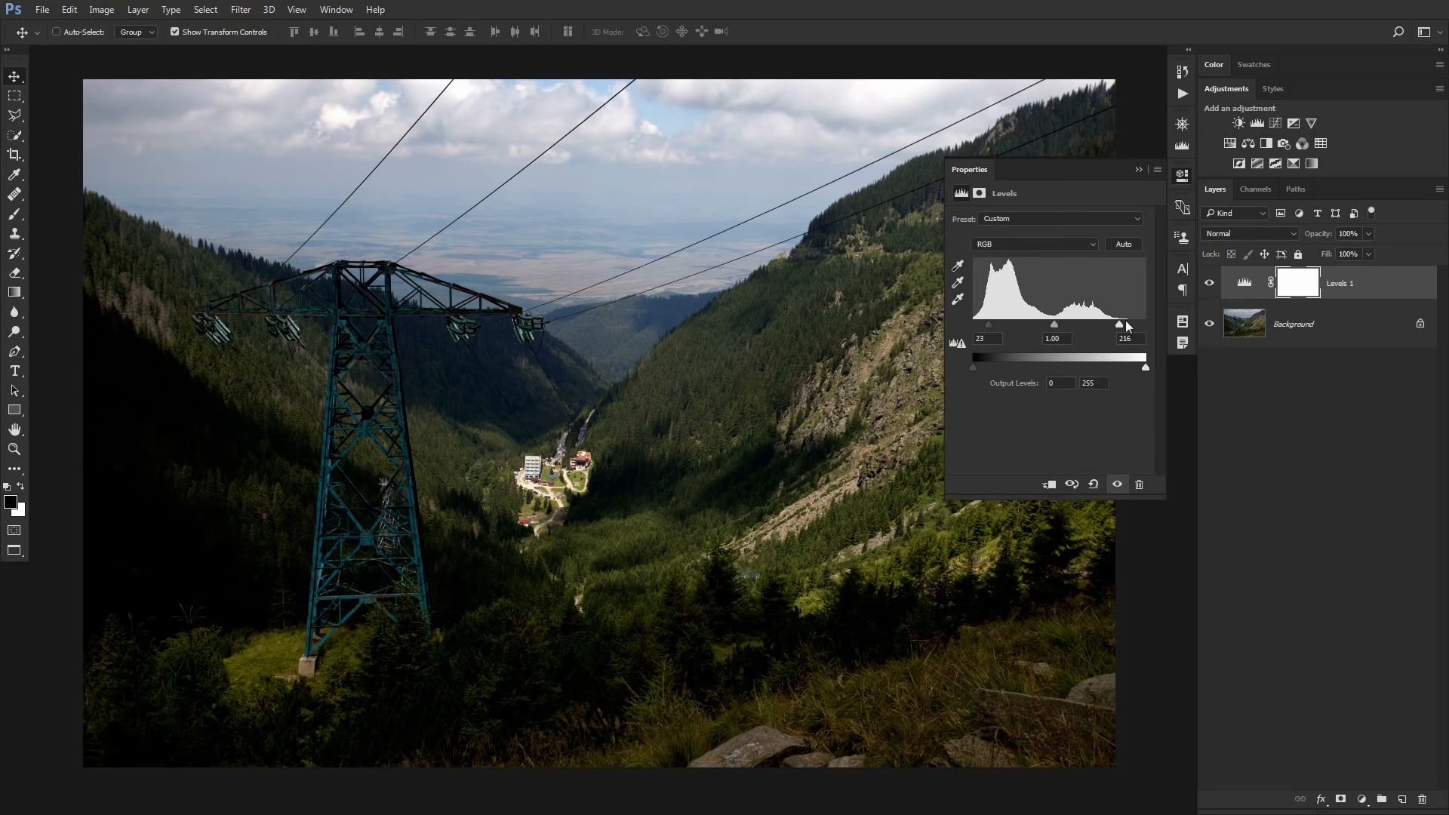
pyautogui.click(1210, 285)
pyautogui.click(1210, 287)
pyautogui.click(1210, 287)
pyautogui.click(1210, 287)
# Step: Set the Levels midtone input to 1.77 and compare the photo with and without the adjustment layer
pyautogui.moveTo(1054, 326); pyautogui.dragTo(1026, 337)
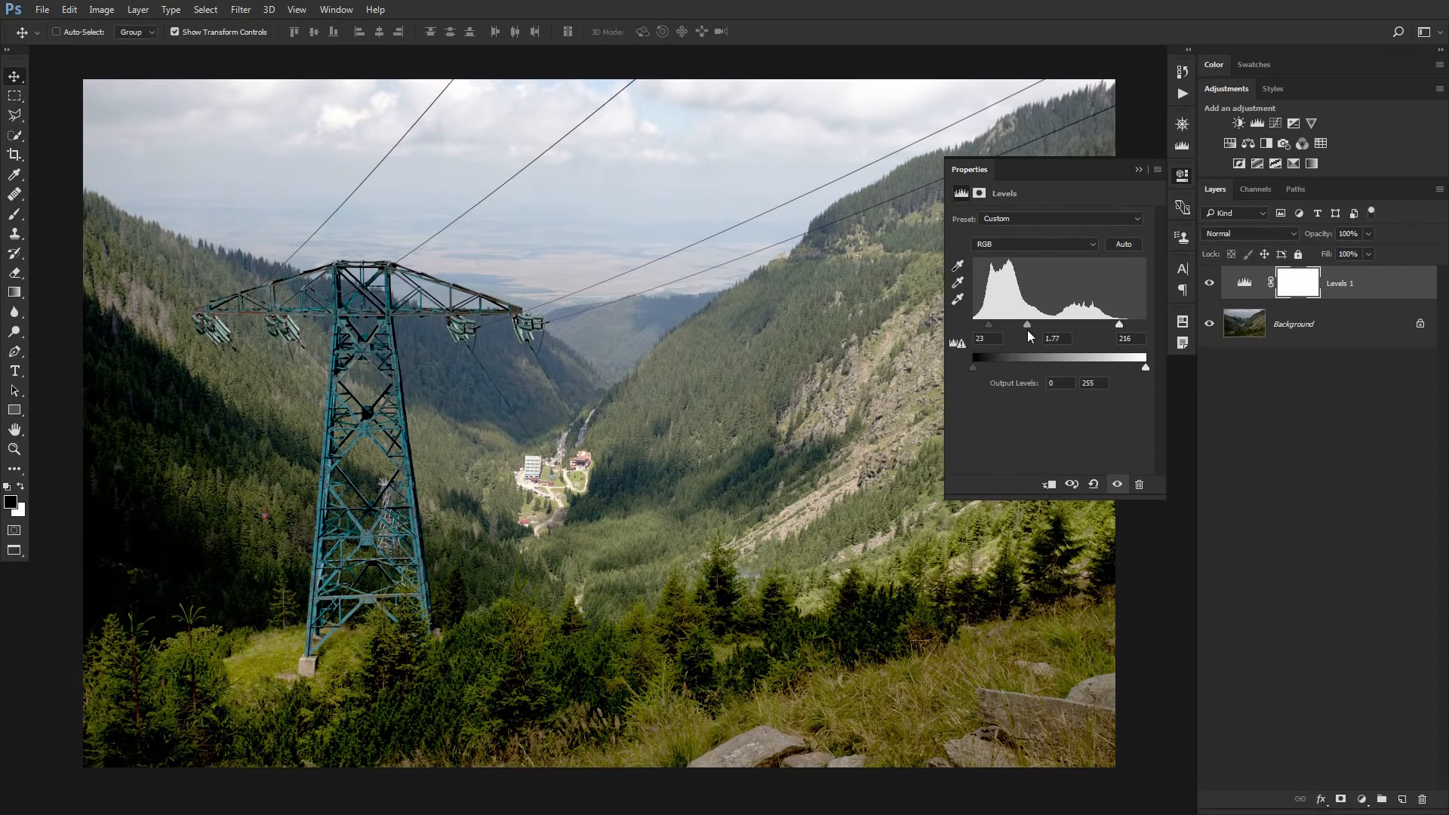
pyautogui.click(1210, 284)
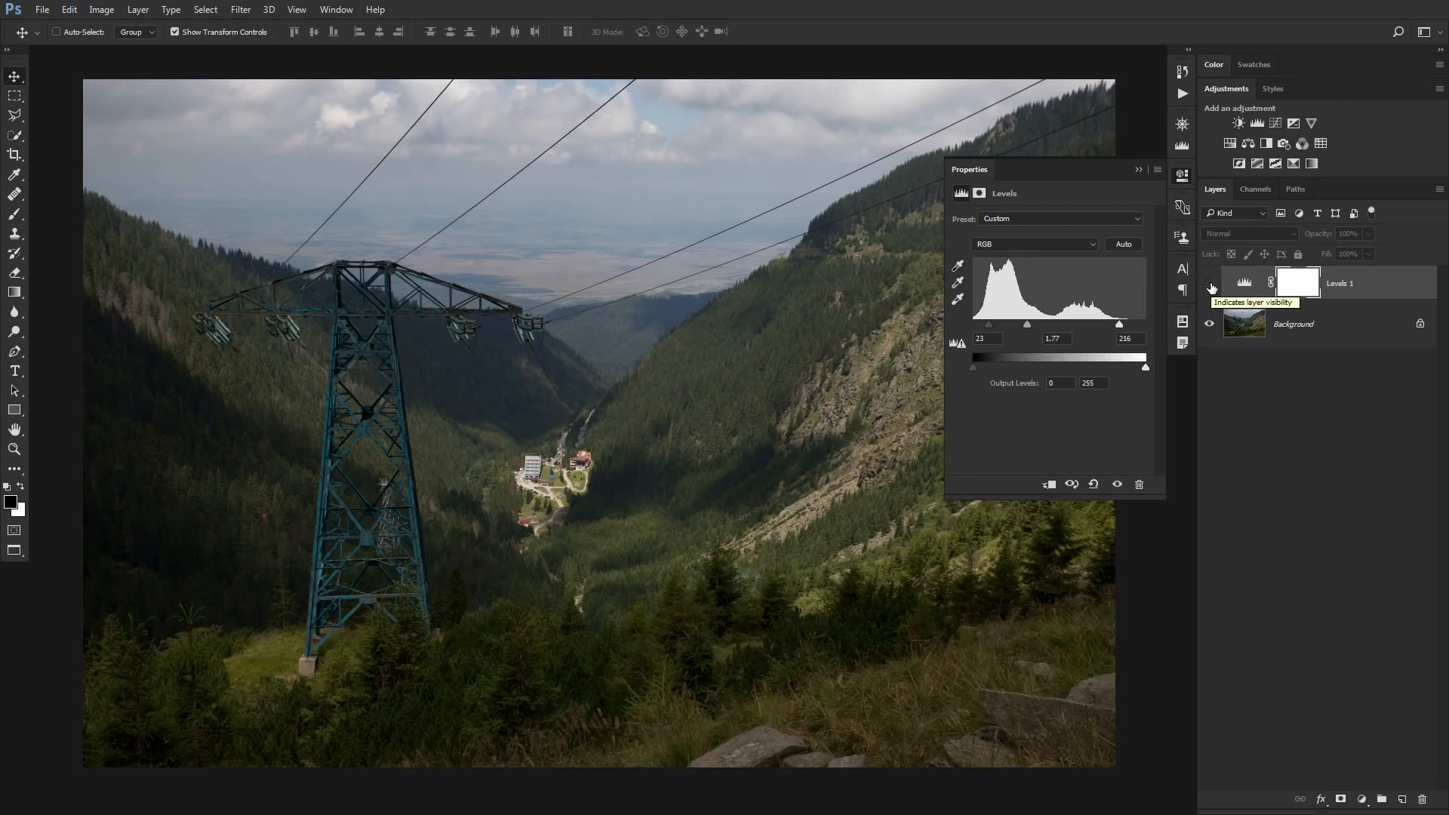
pyautogui.click(1211, 286)
pyautogui.click(1211, 285)
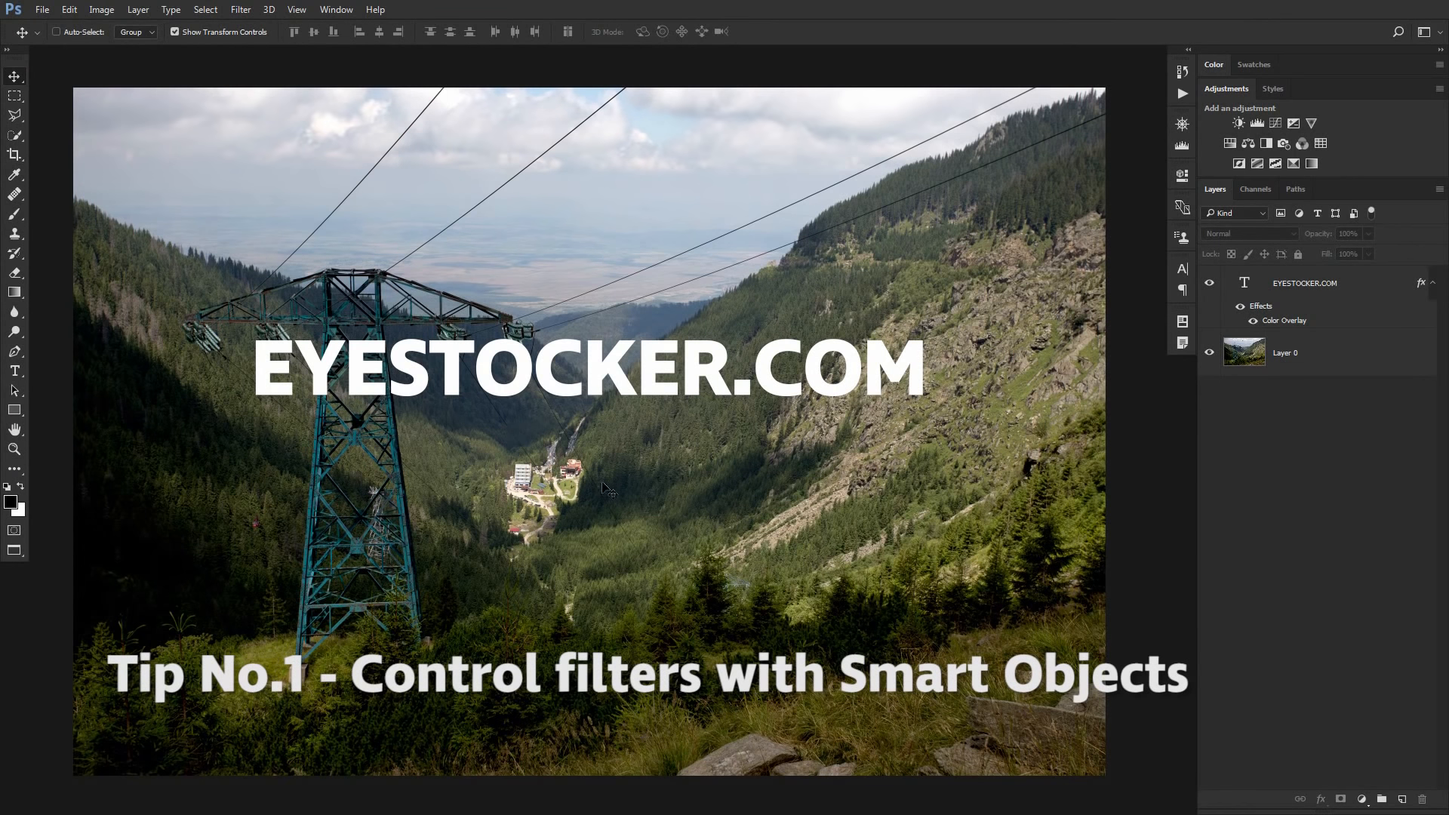
# Step: Try a 100-pixel Gaussian Blur directly on the Layer 0 photo beneath the EYESTOCKER.COM text, and undo it
pyautogui.click(1341, 284)
pyautogui.moveTo(561, 388); pyautogui.dragTo(555, 388)
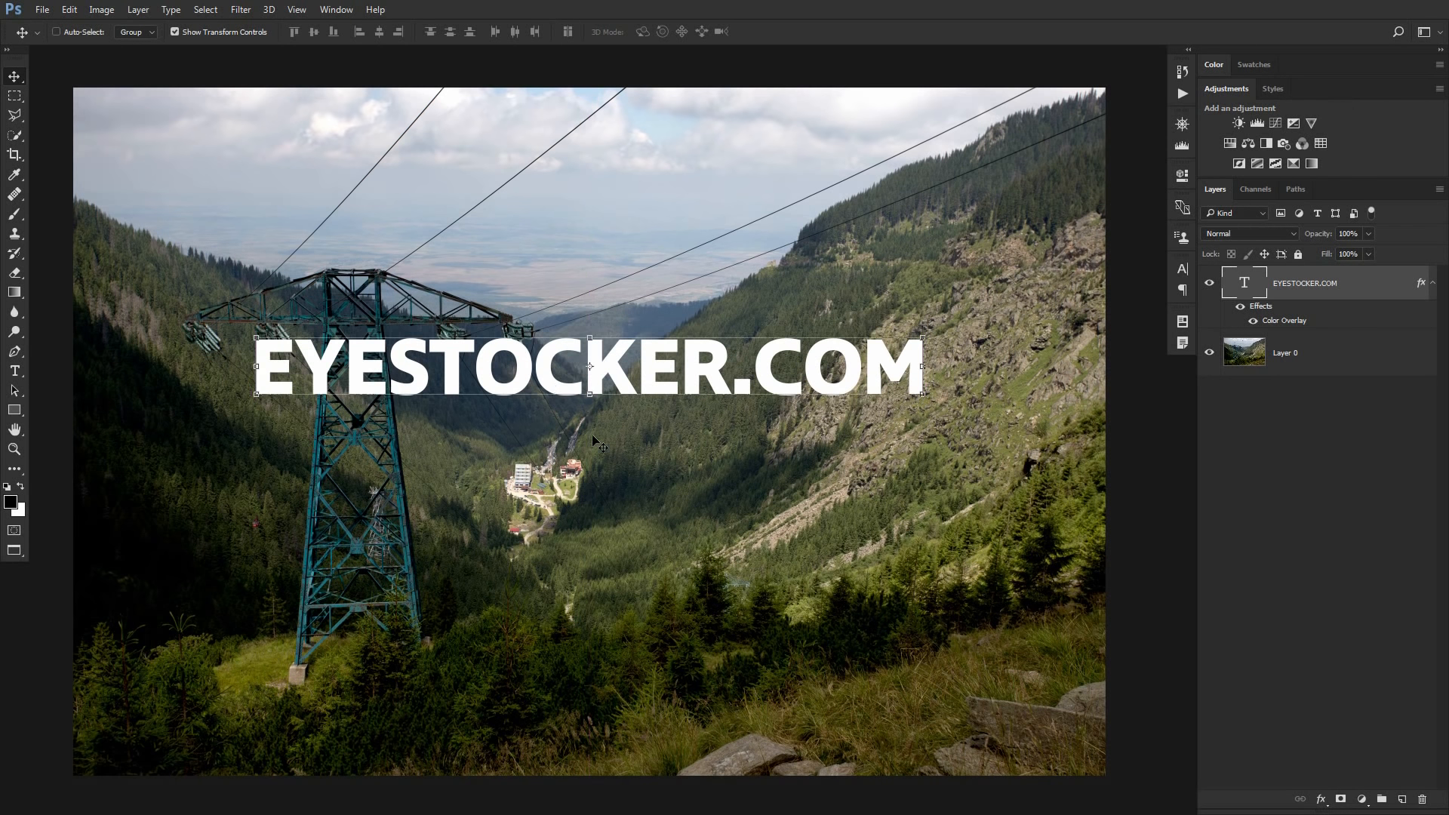
pyautogui.click(1342, 360)
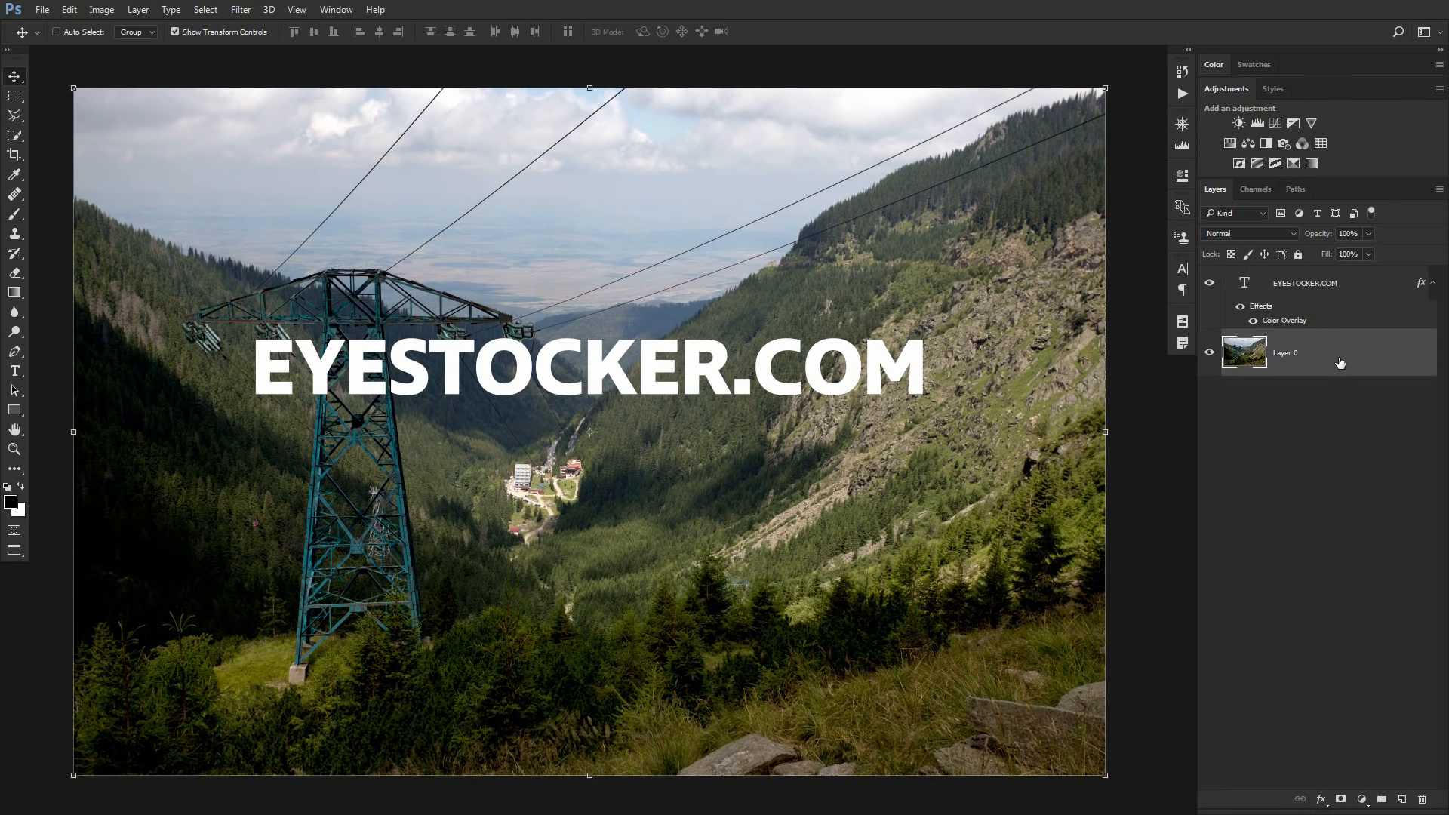
pyautogui.click(242, 10)
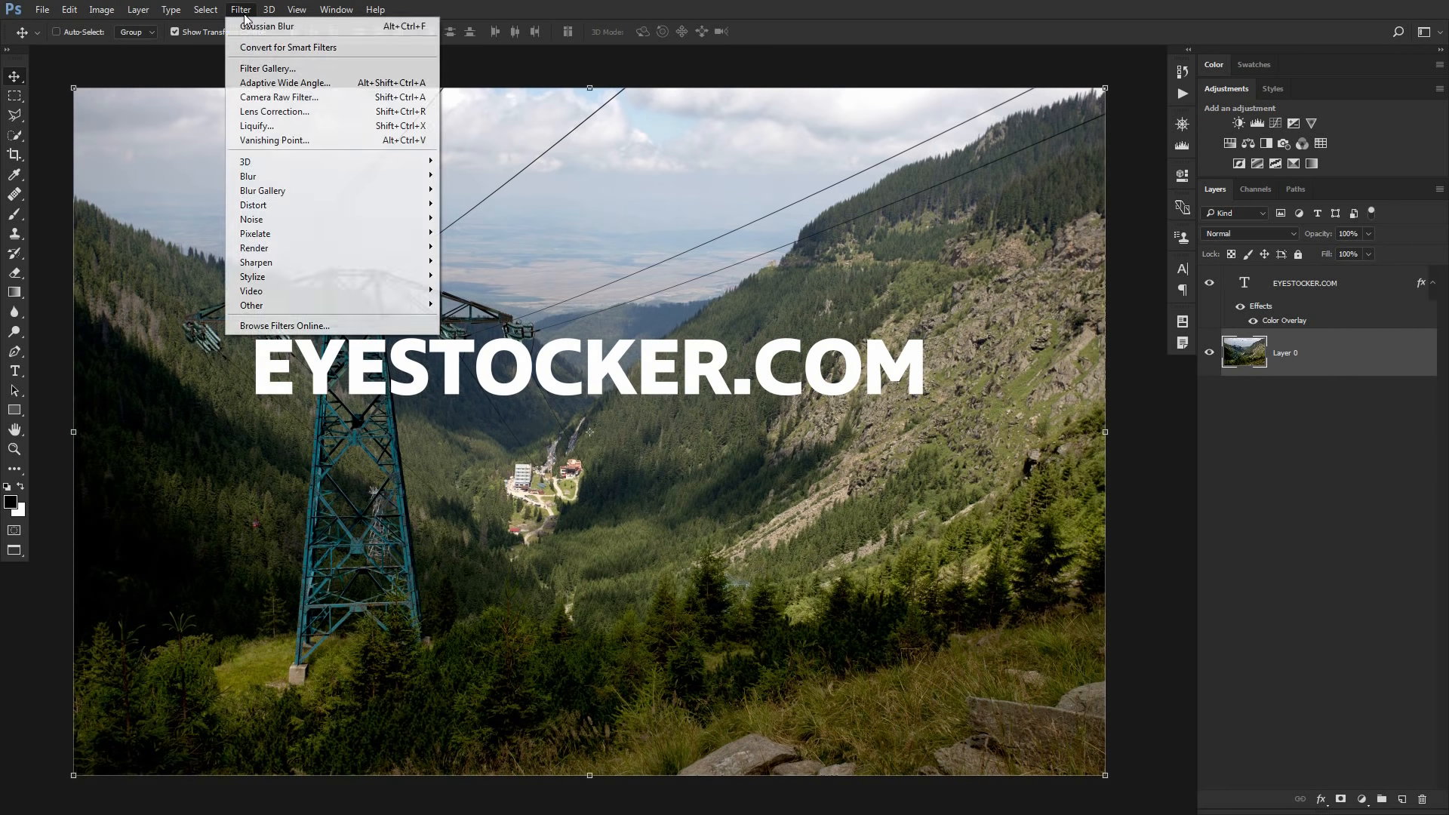
pyautogui.moveTo(287, 178)
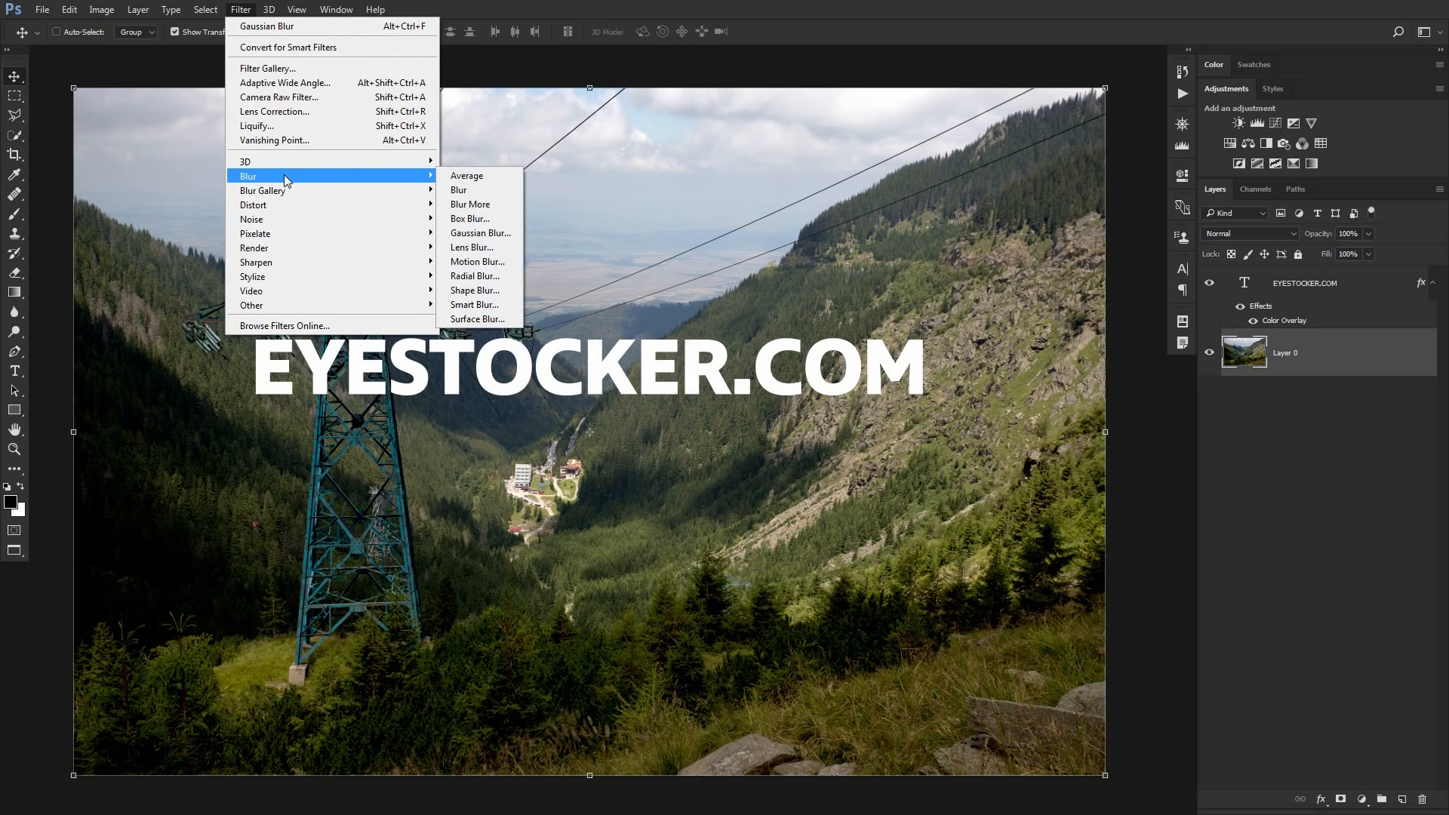
pyautogui.click(480, 232)
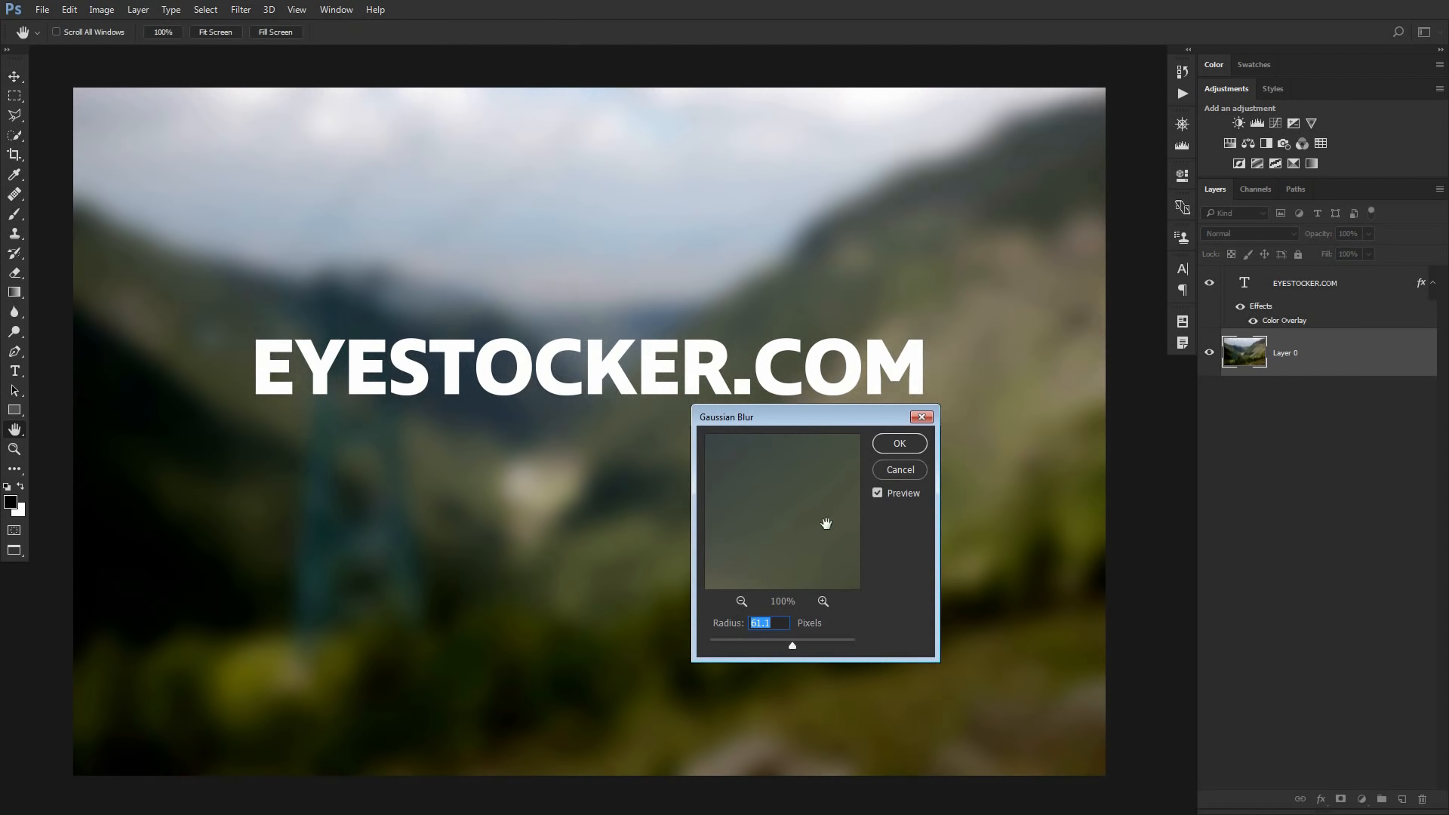
pyautogui.write('100')
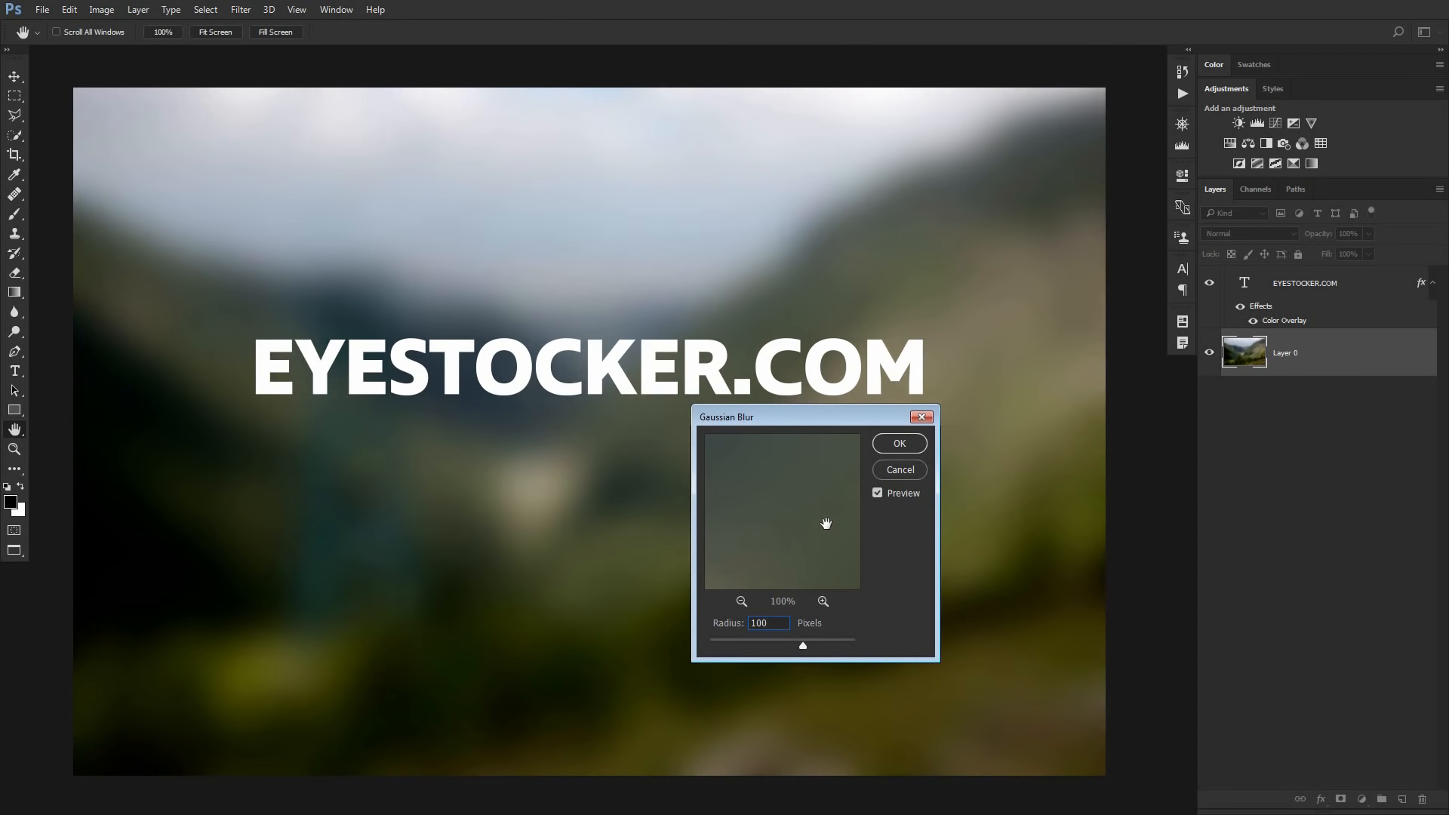
pyautogui.click(893, 443)
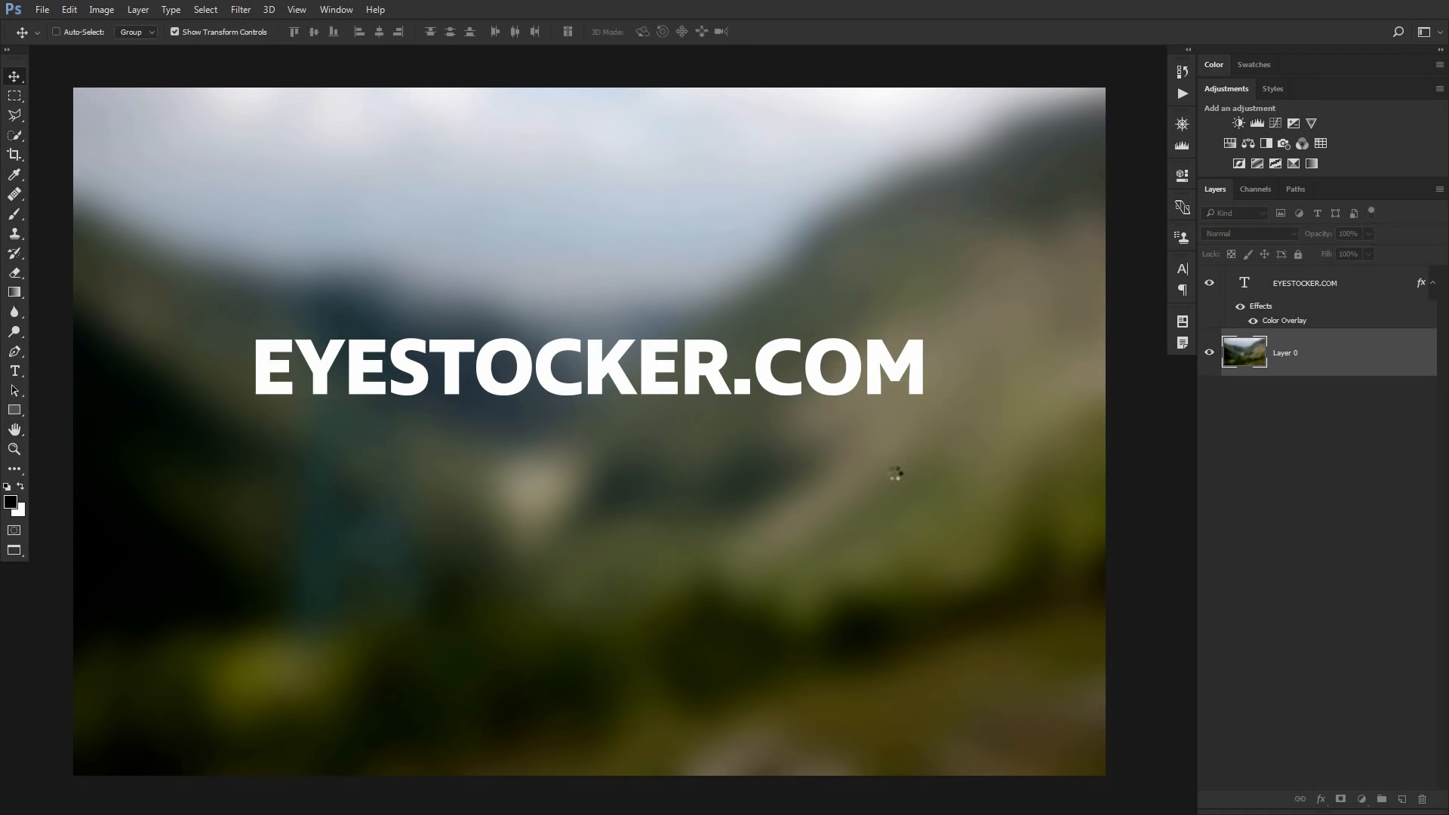
pyautogui.press('v')
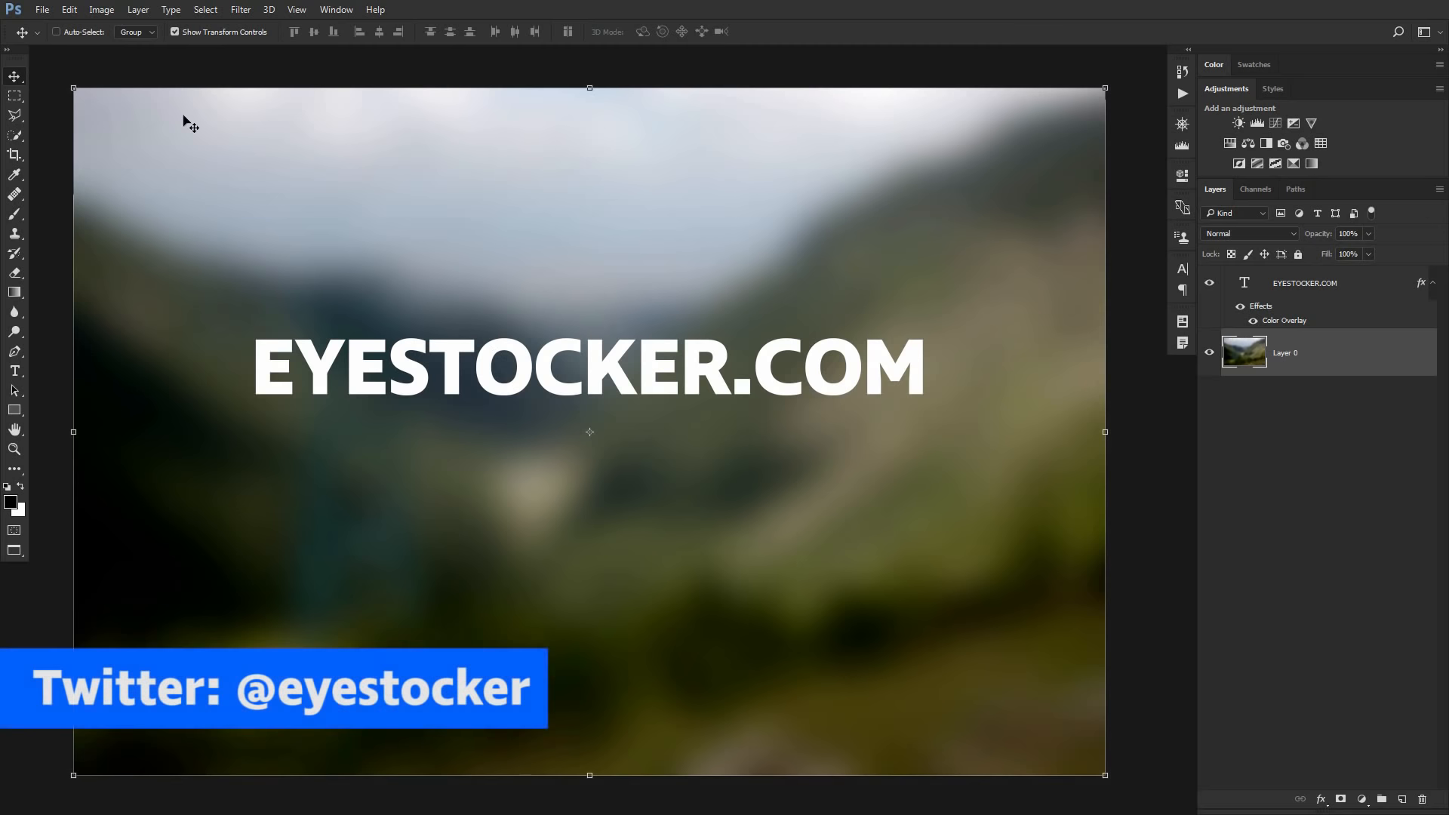
pyautogui.click(71, 11)
pyautogui.click(97, 28)
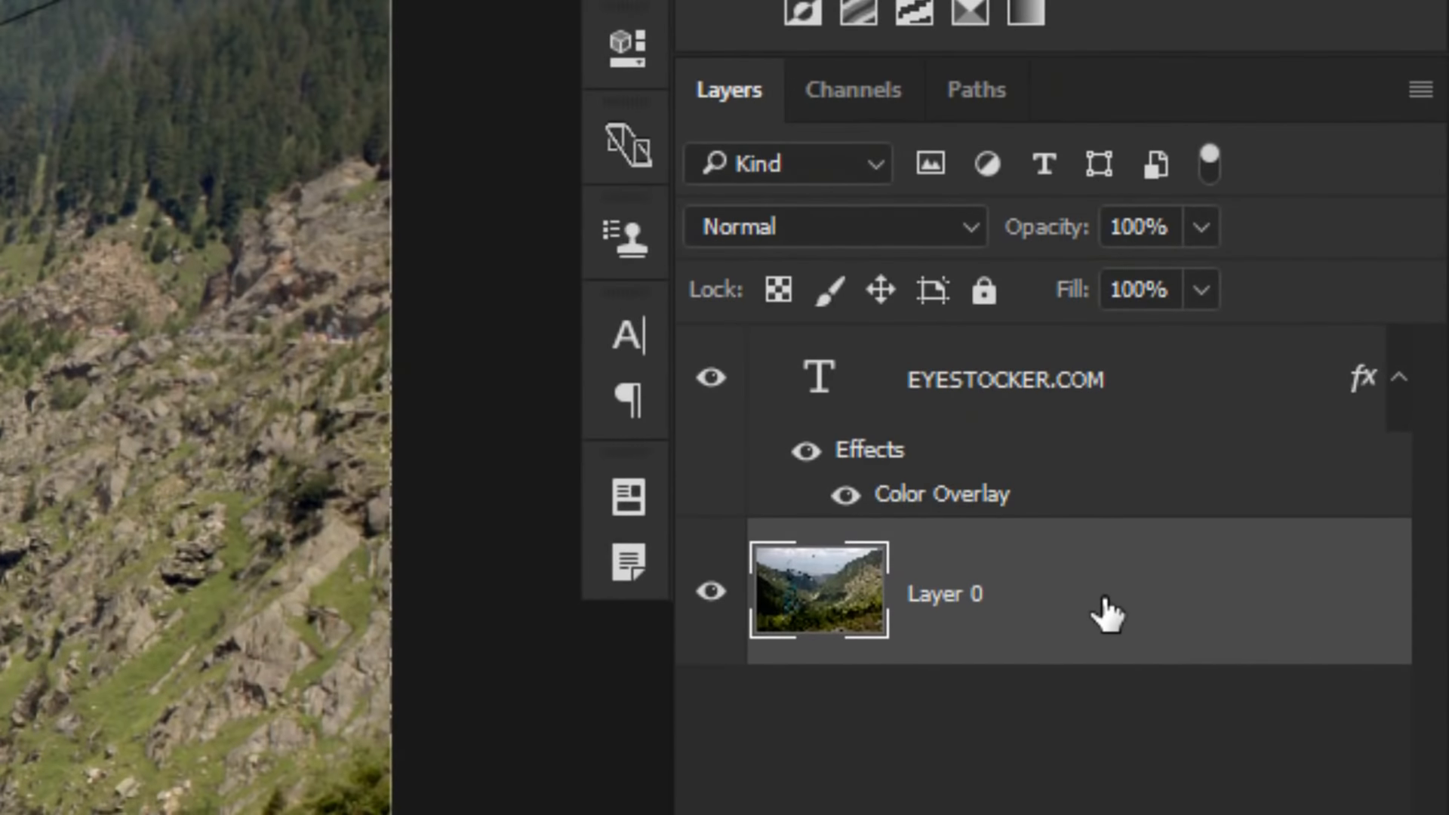
# Step: Convert Layer 0 to a Smart Object and apply a Gaussian Blur to it as a smart filter
pyautogui.rightClick(1107, 615)
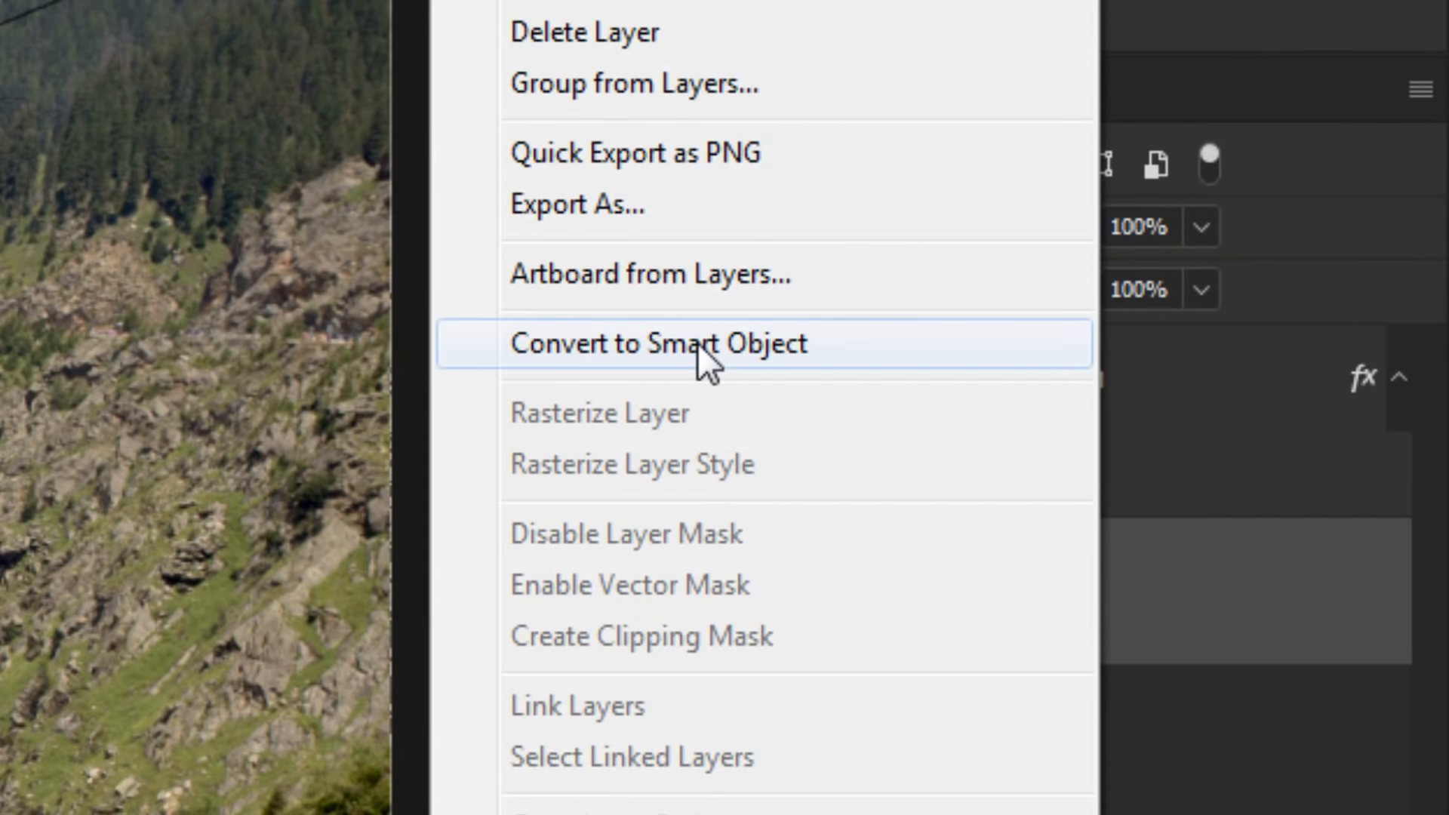
pyautogui.click(698, 342)
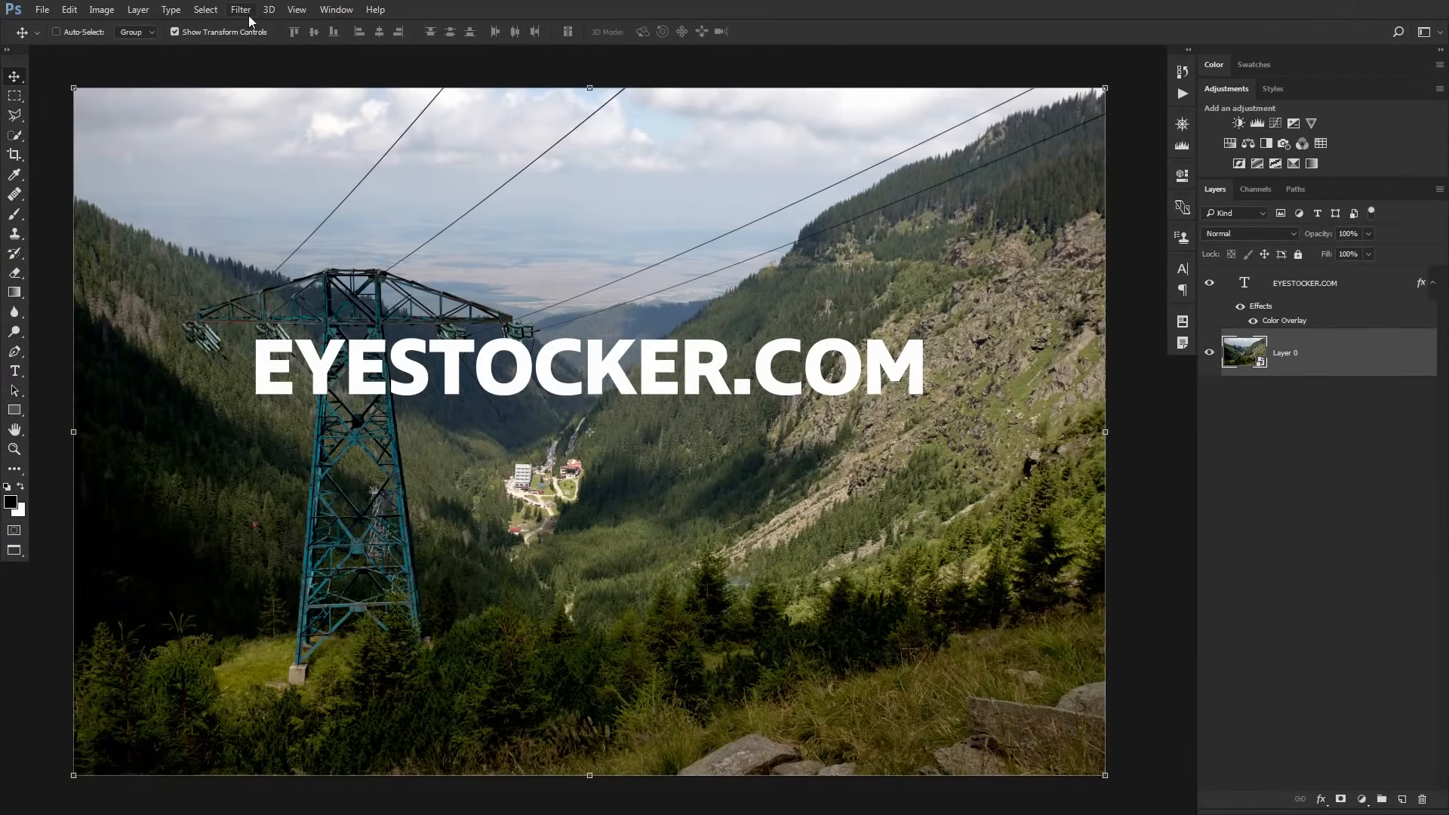
pyautogui.click(243, 10)
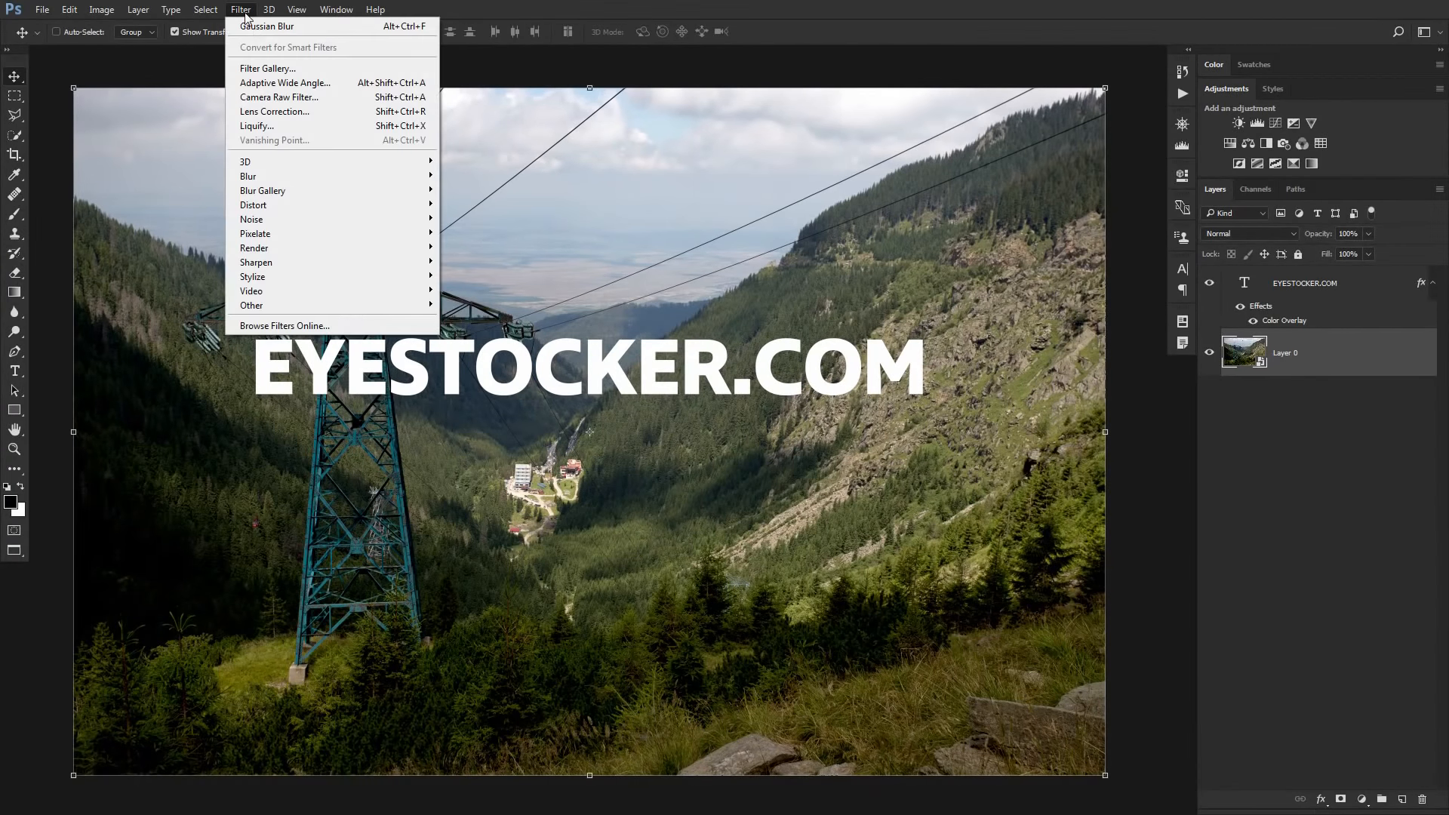
pyautogui.moveTo(310, 176)
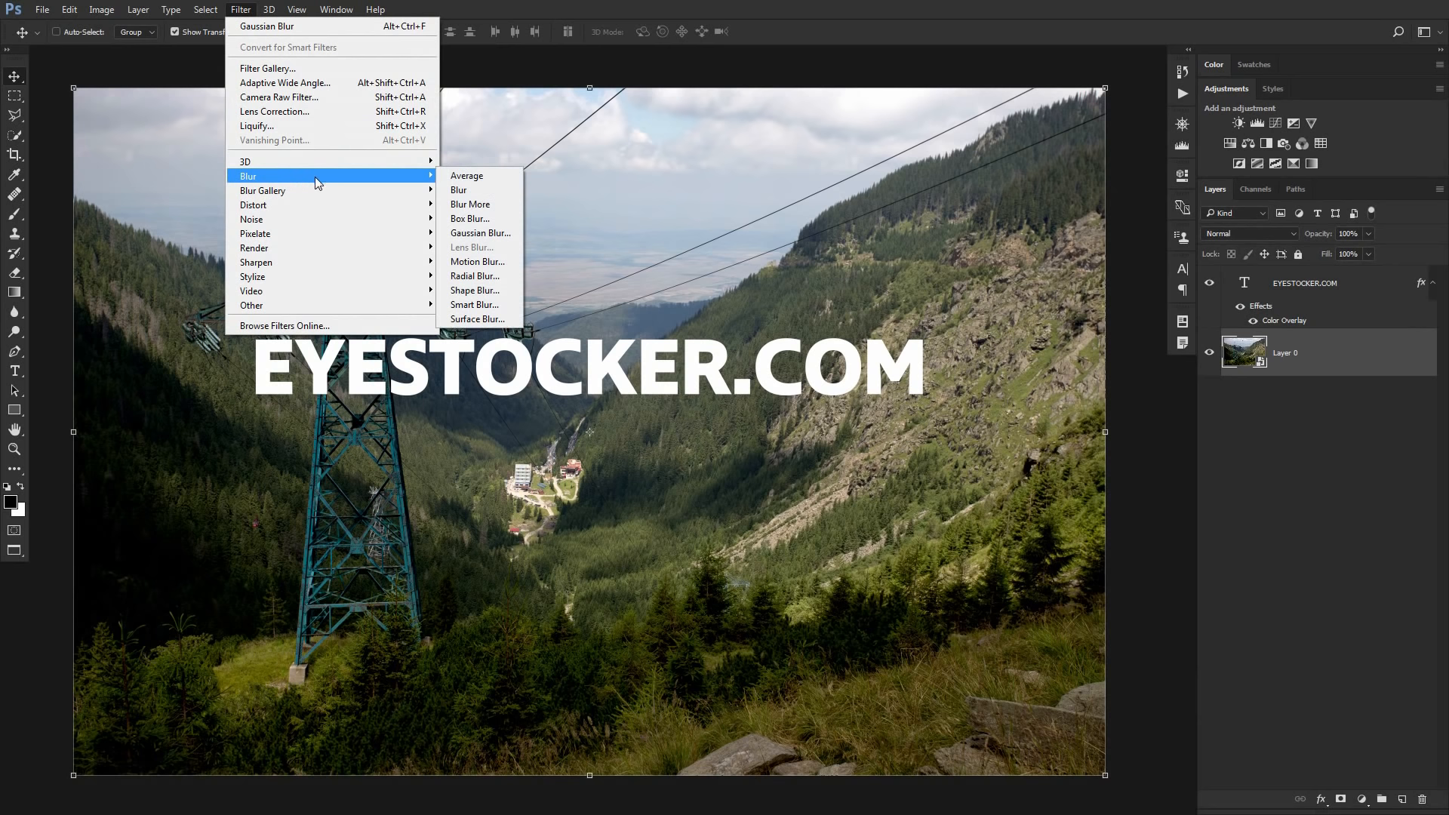
pyautogui.click(477, 233)
pyautogui.click(921, 447)
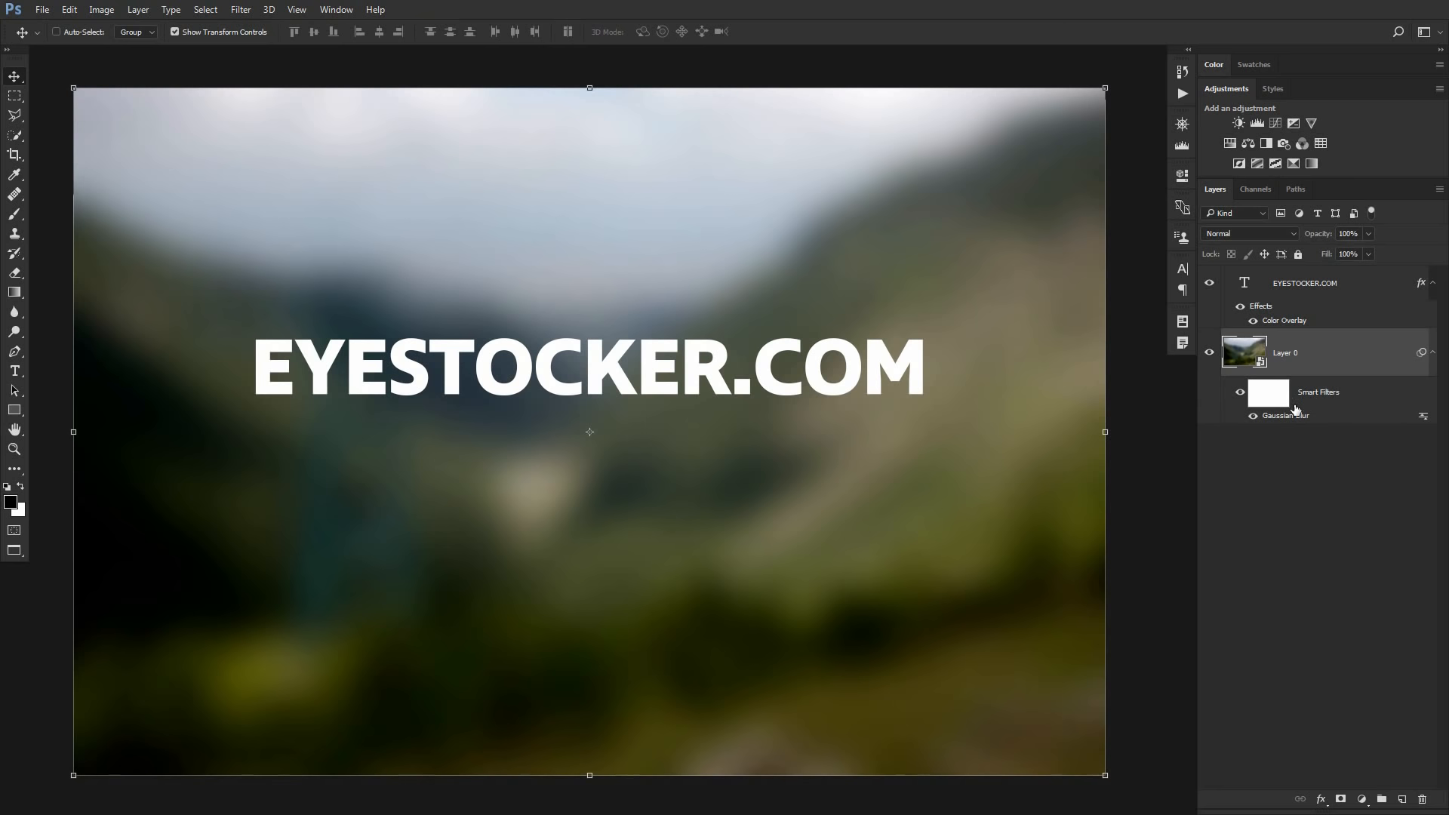
# Step: Switch the Gaussian Blur smart filter off and on, and set its radius to 60 pixels
pyautogui.click(1254, 416)
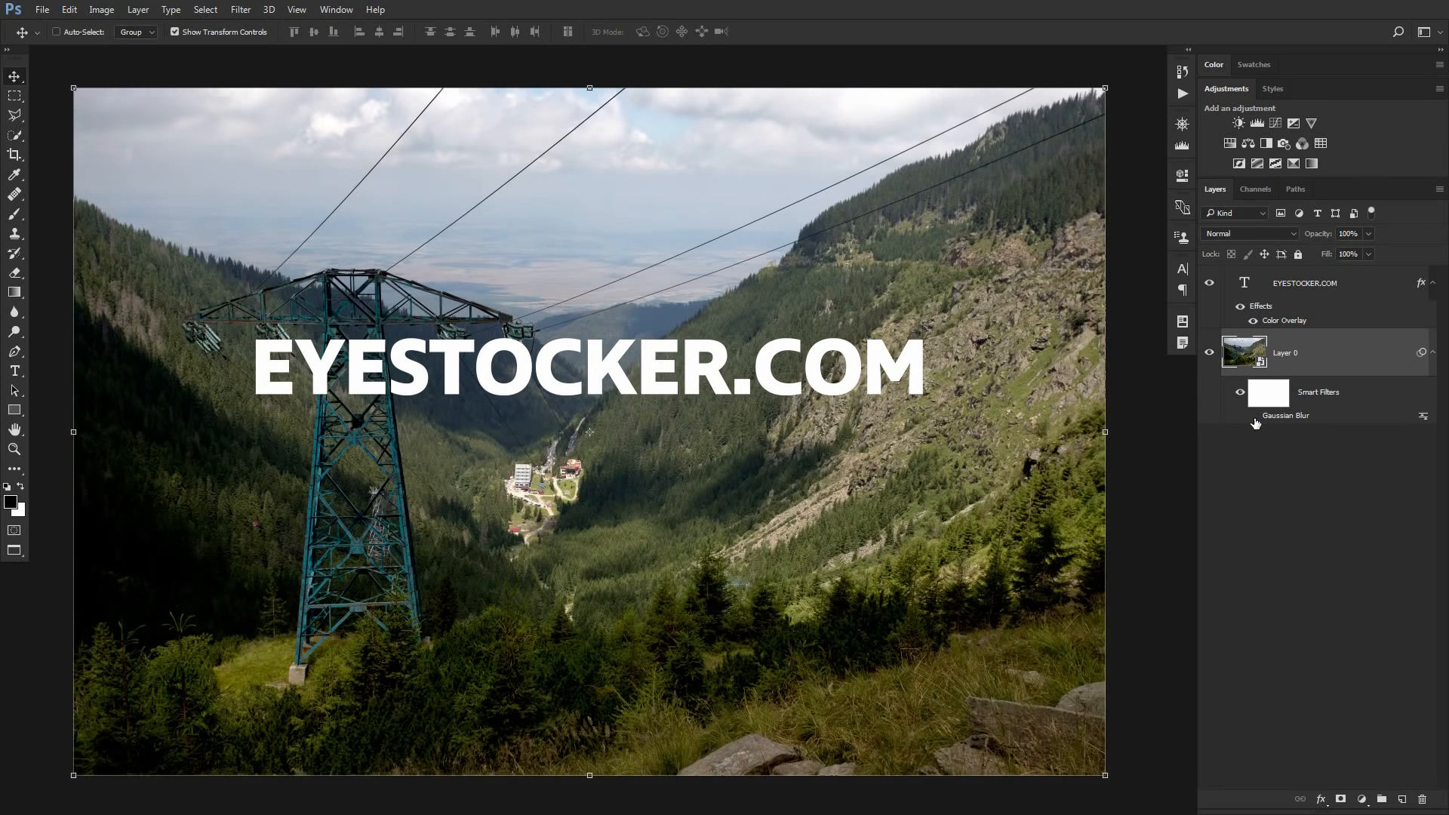
pyautogui.click(1254, 417)
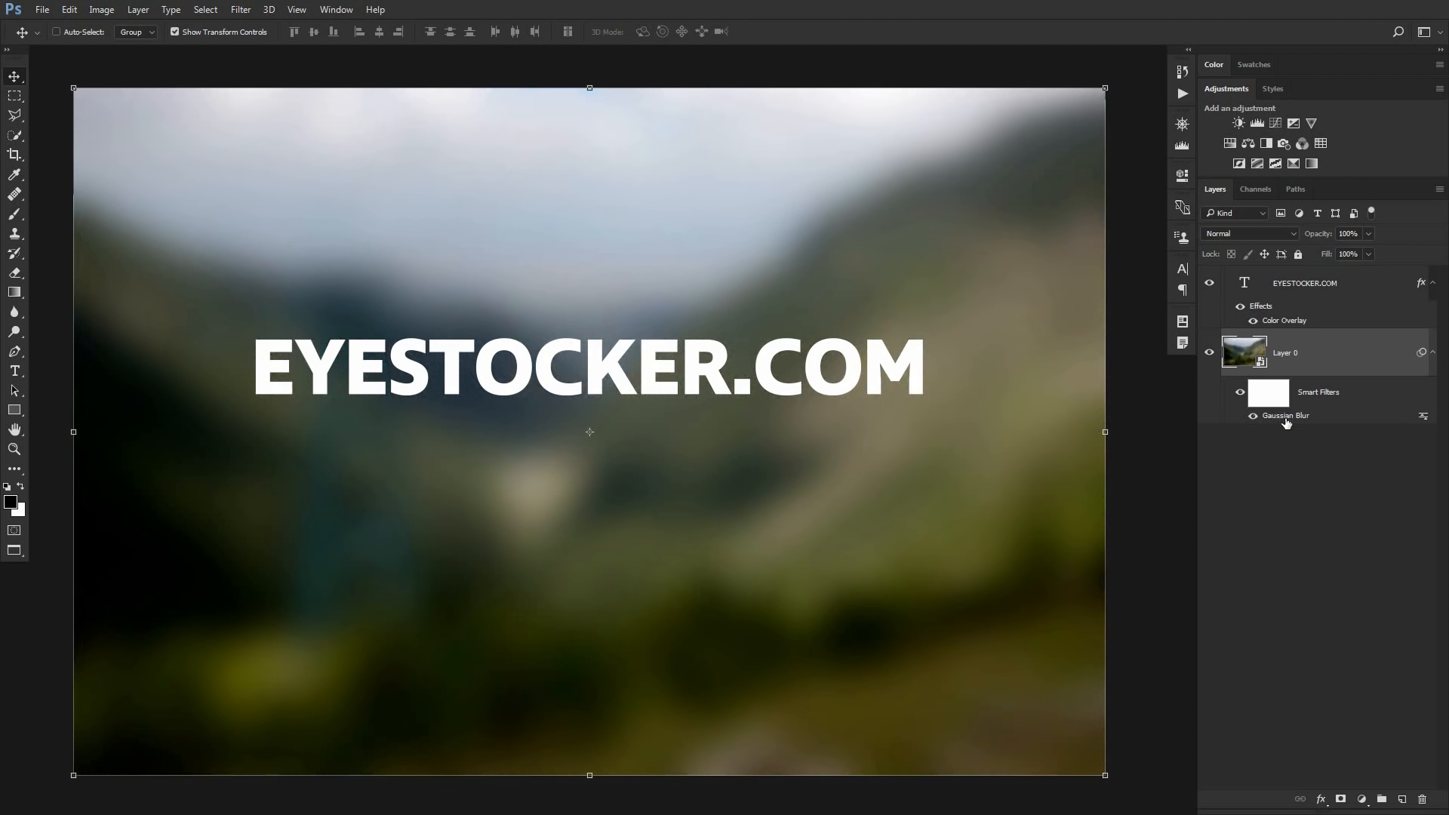
pyautogui.doubleClick(1280, 417)
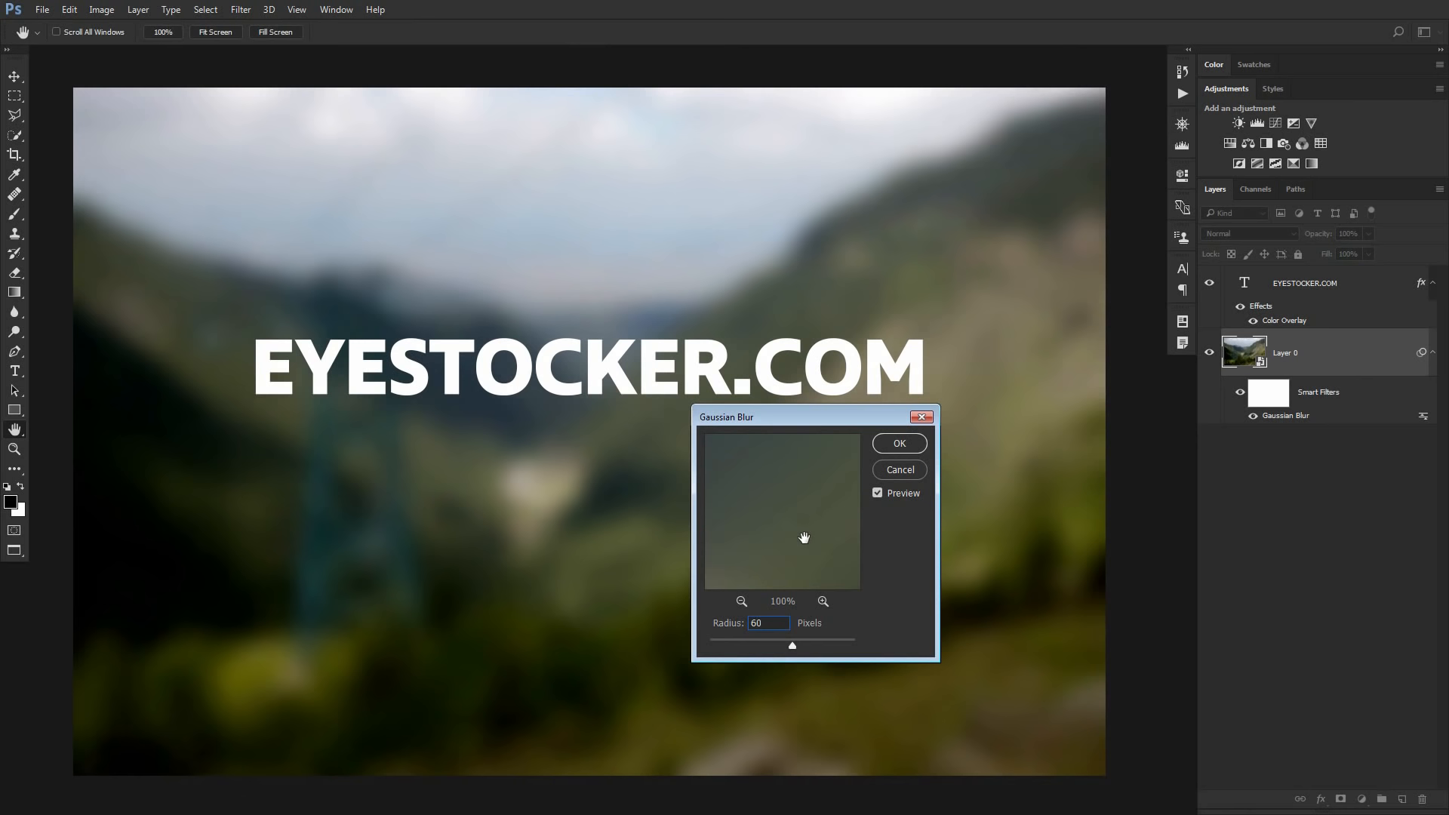
pyautogui.click(889, 445)
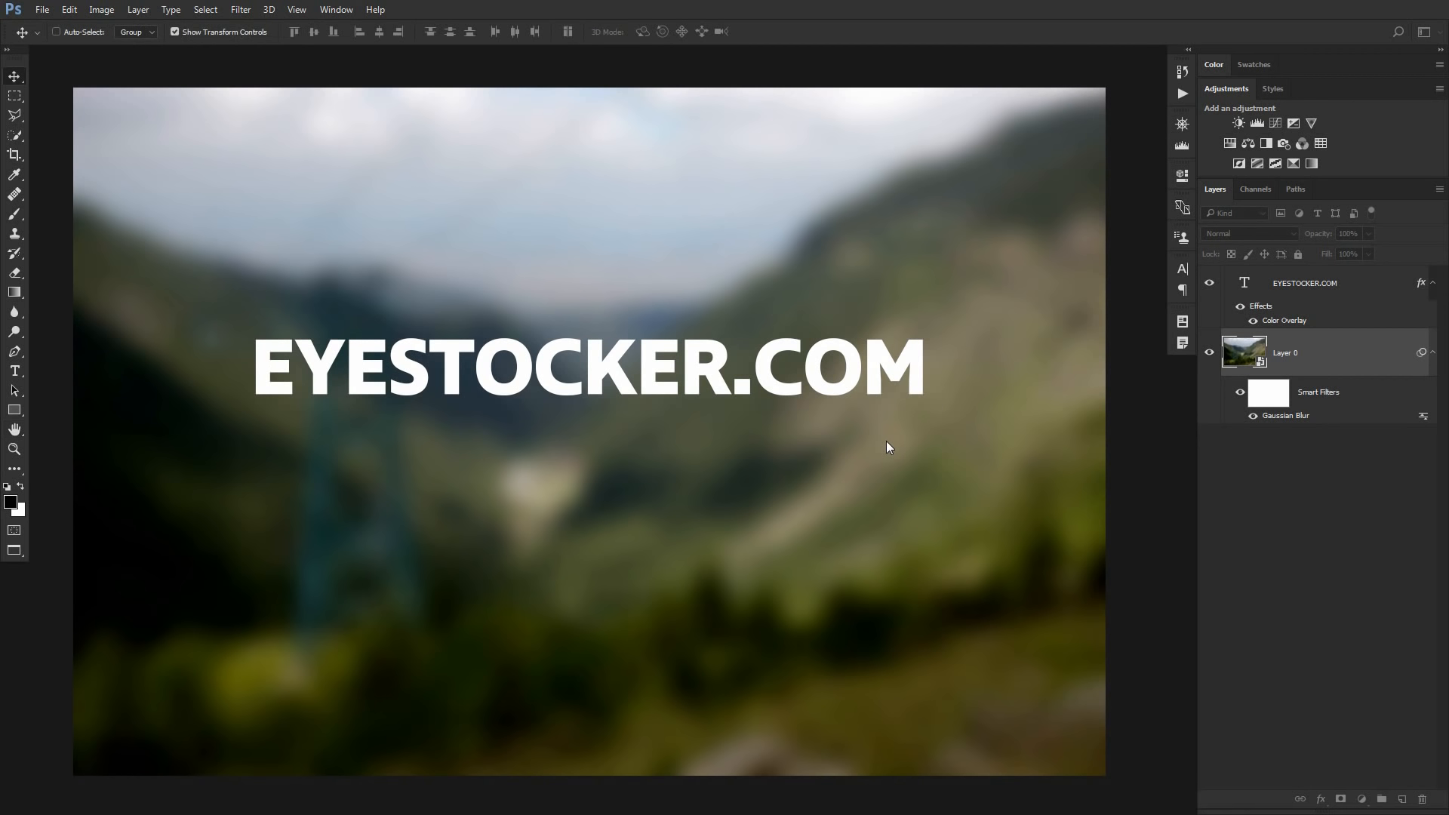
pyautogui.press('v')
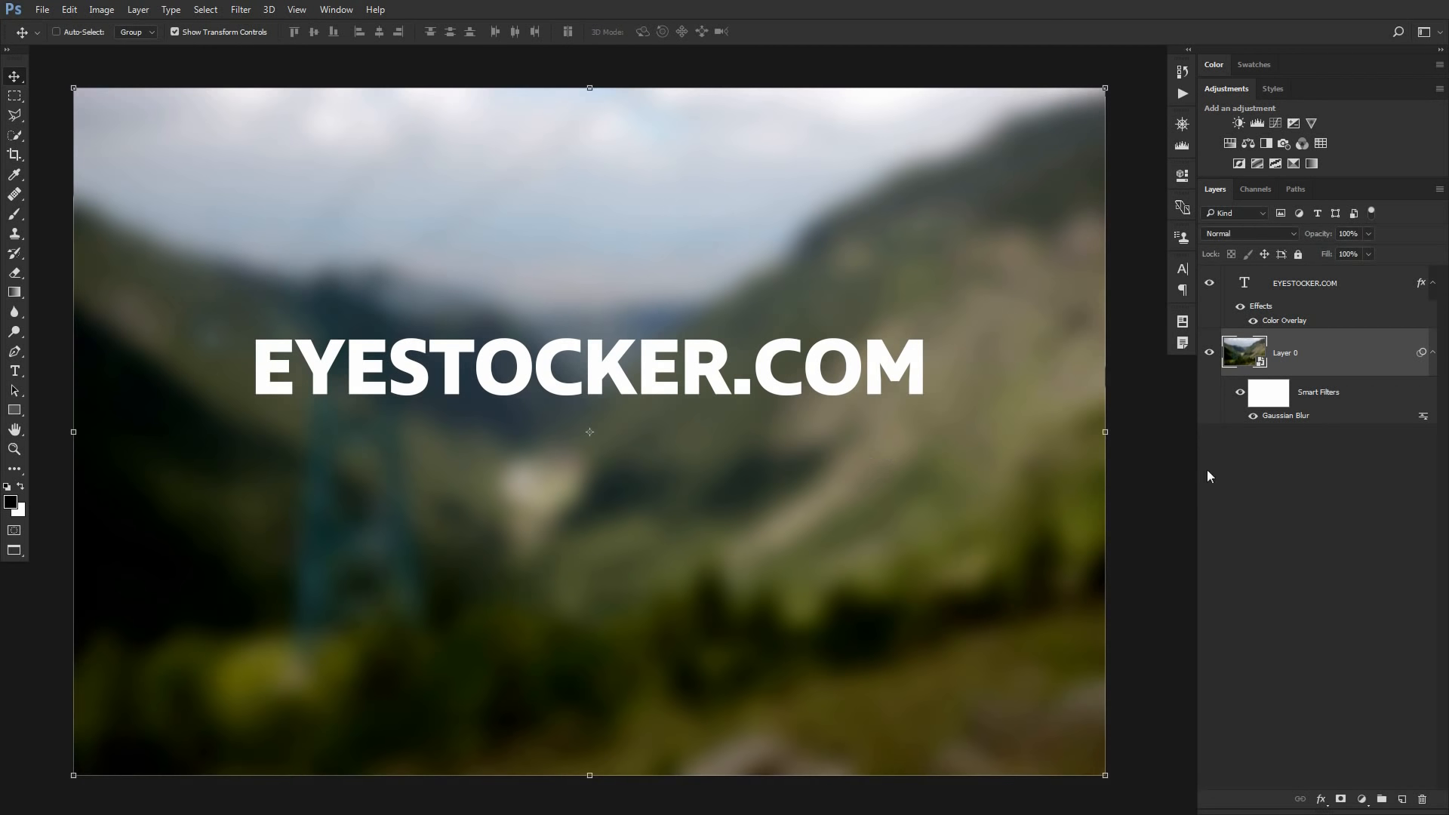
# Step: Set the radius of Layer 0's Gaussian Blur smart filter to 35 pixels
pyautogui.doubleClick(1280, 416)
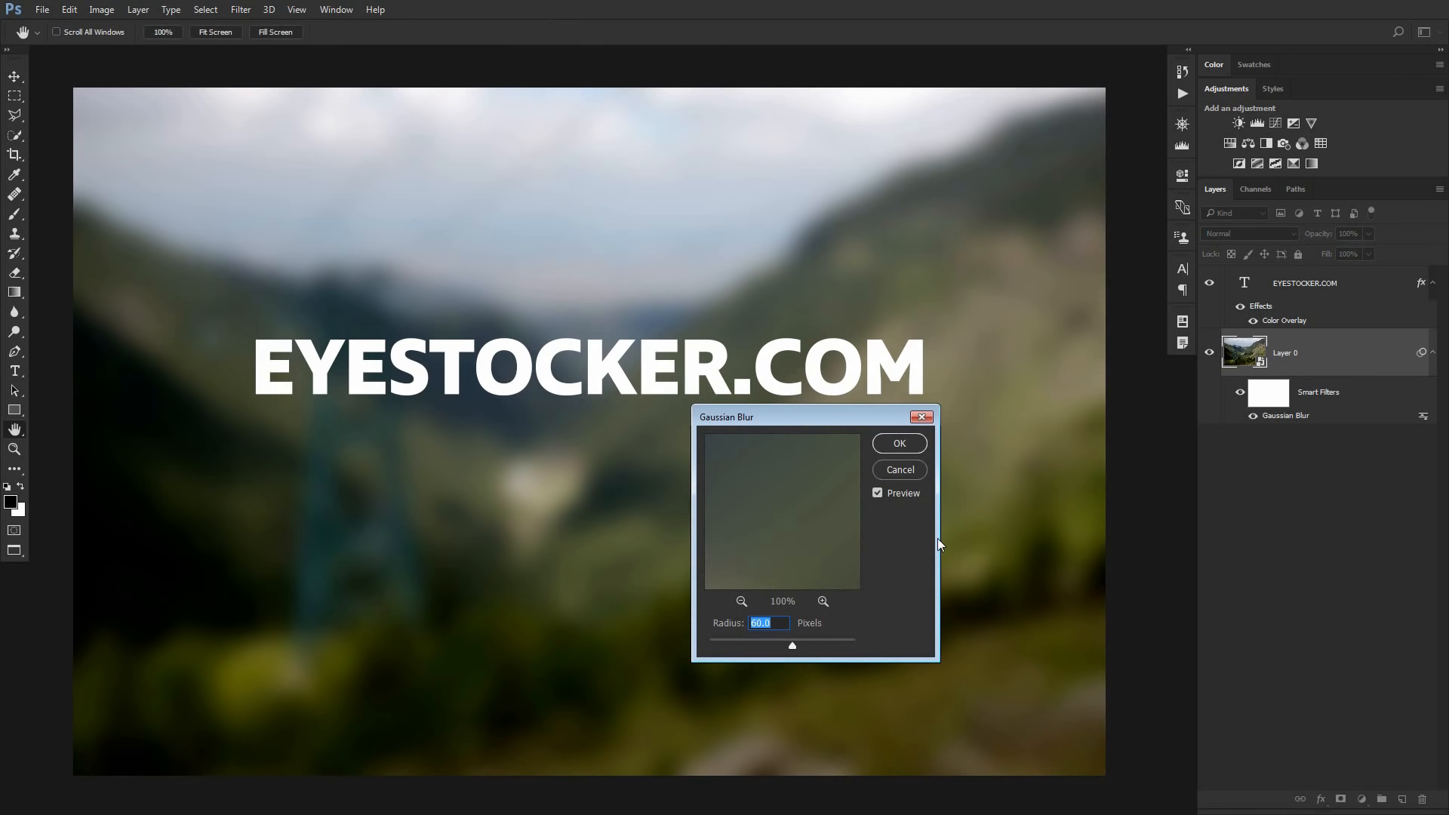
pyautogui.write('30')
pyautogui.press('Return')
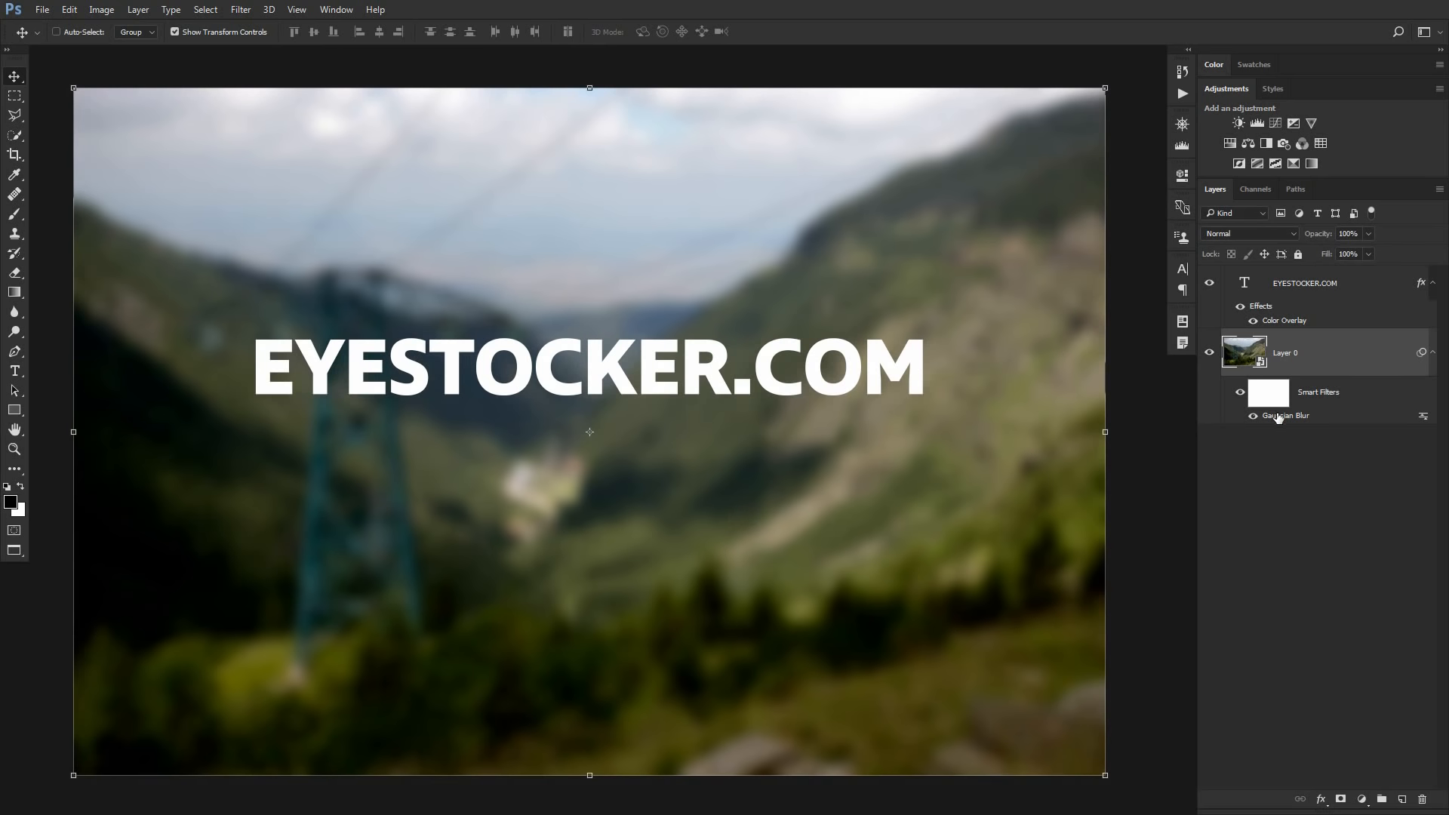
# Step: Toggle the visibility of the Gaussian Blur smart filter and reopen its radius settings
pyautogui.click(1254, 416)
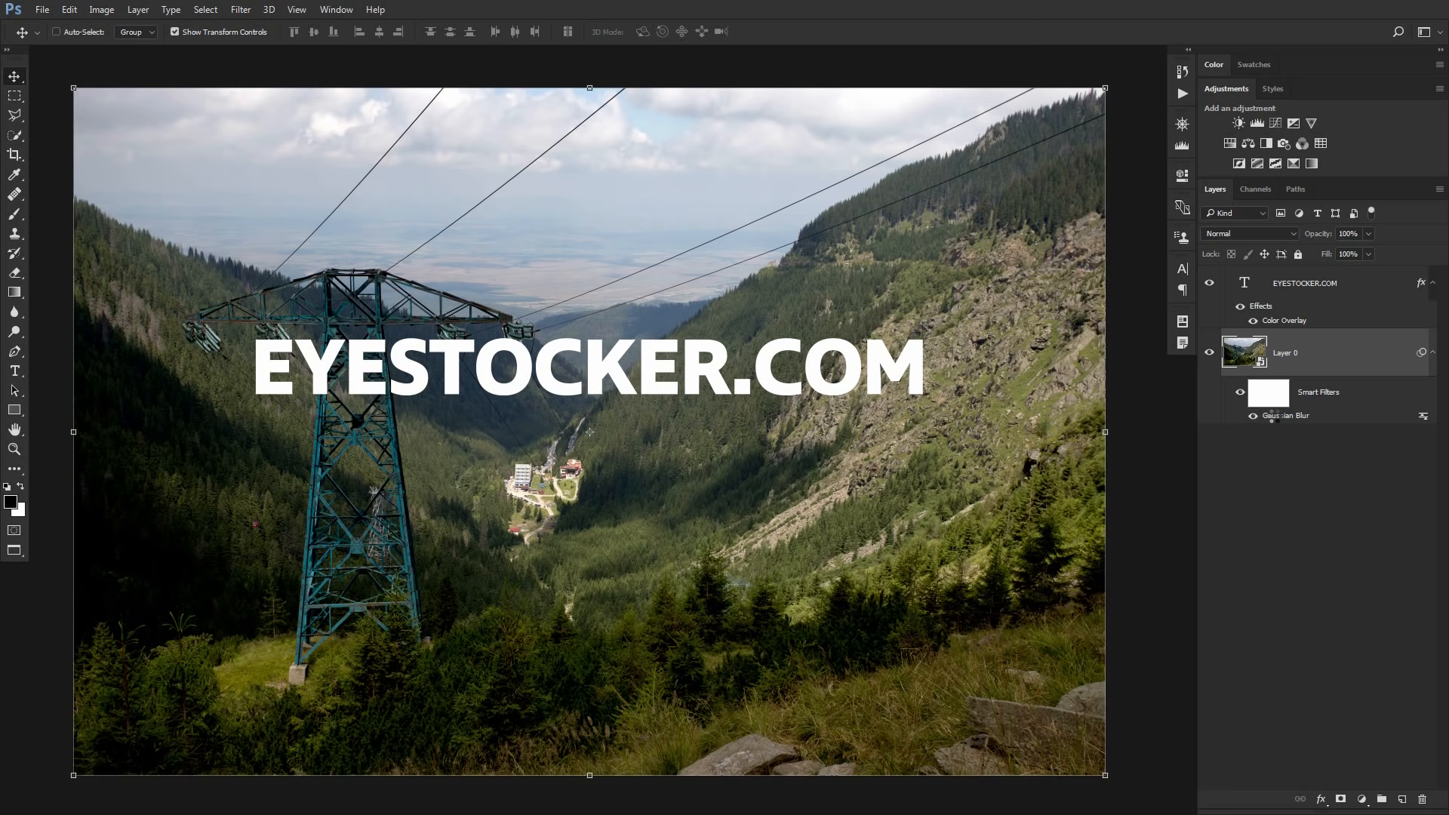
pyautogui.doubleClick(1272, 417)
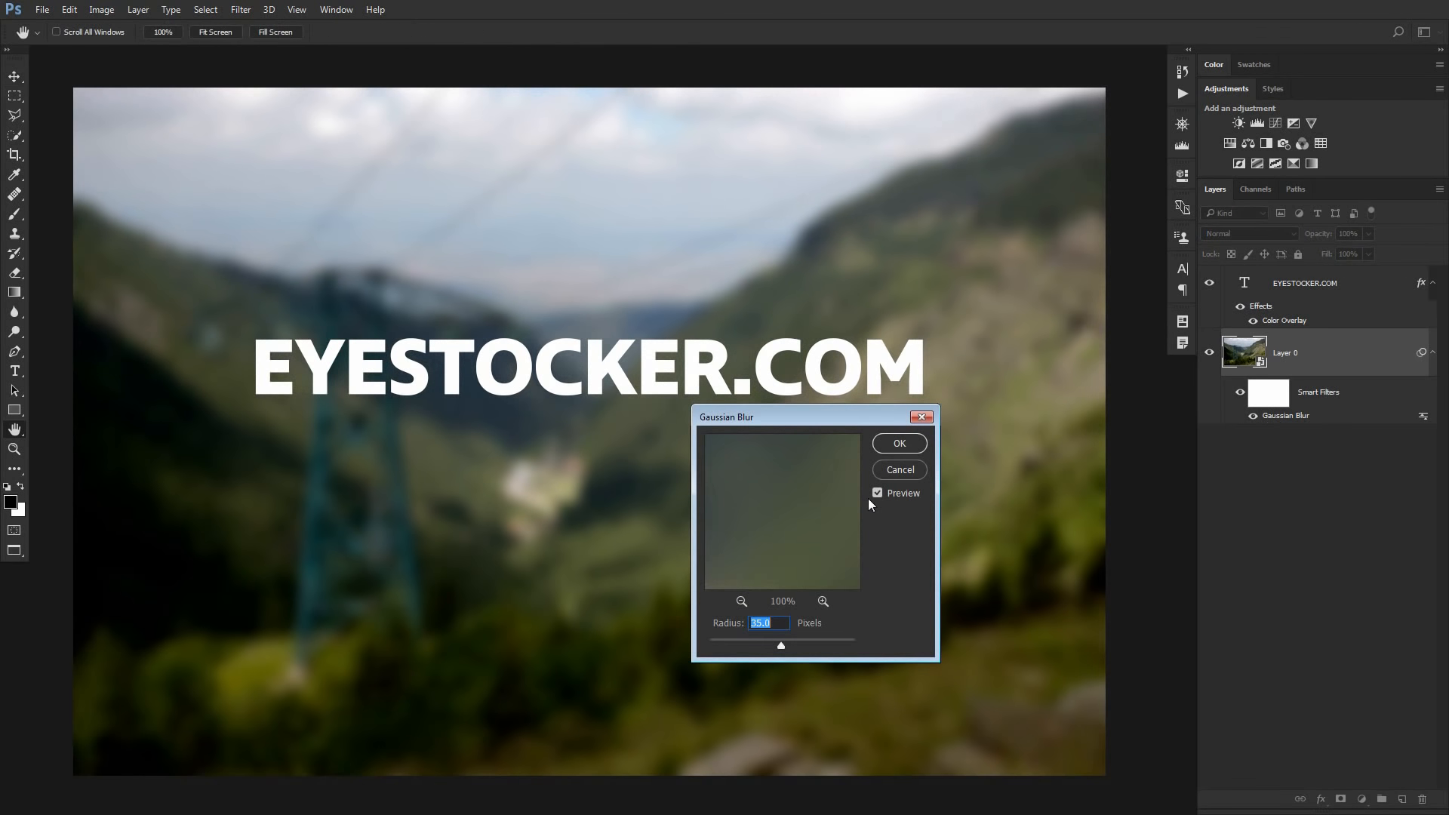